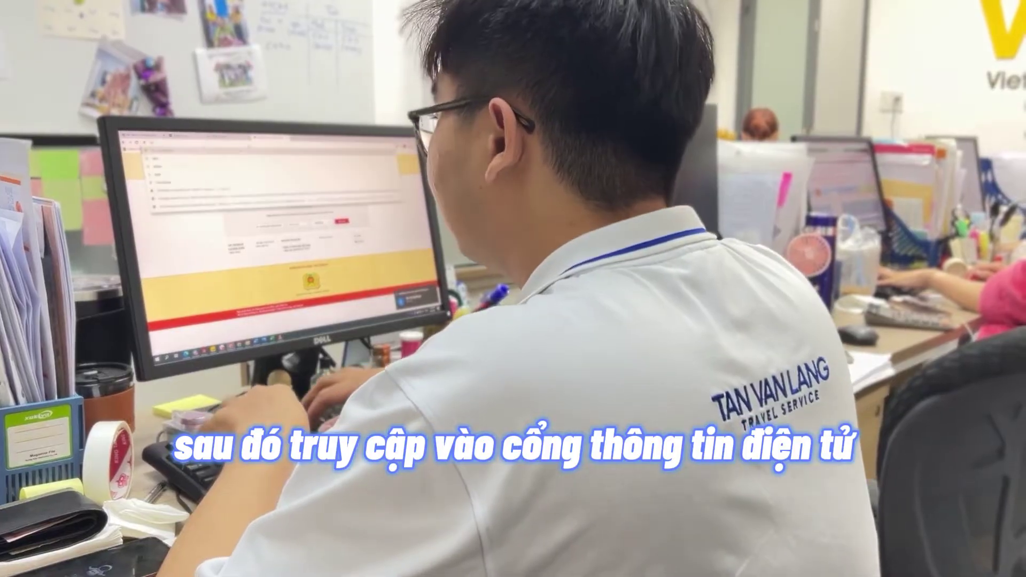
# - Open the dichvucong.gov.vn national public service portal from the address bar suggestions
pyautogui.write('dichvucong')
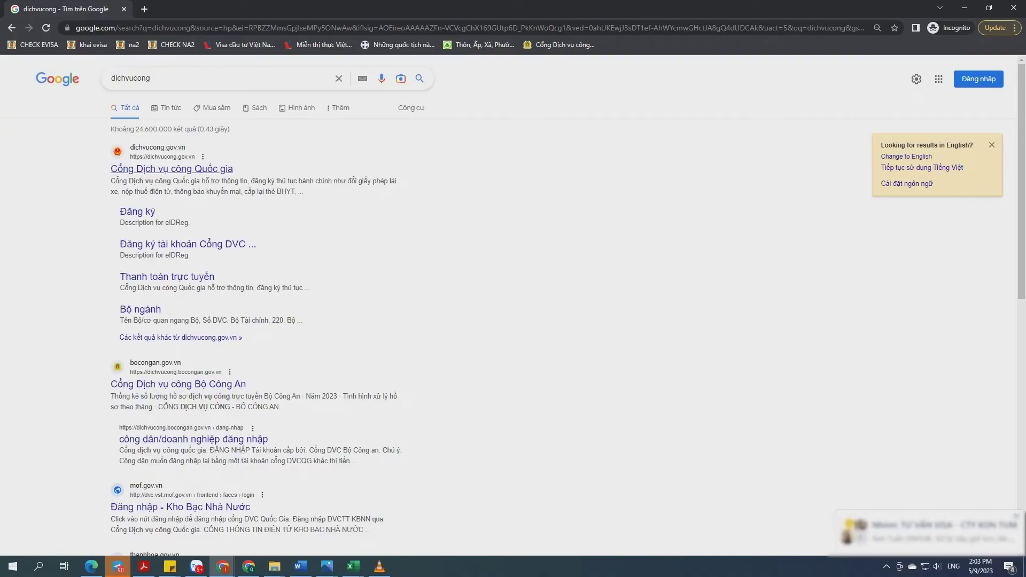
pyautogui.click(176, 165)
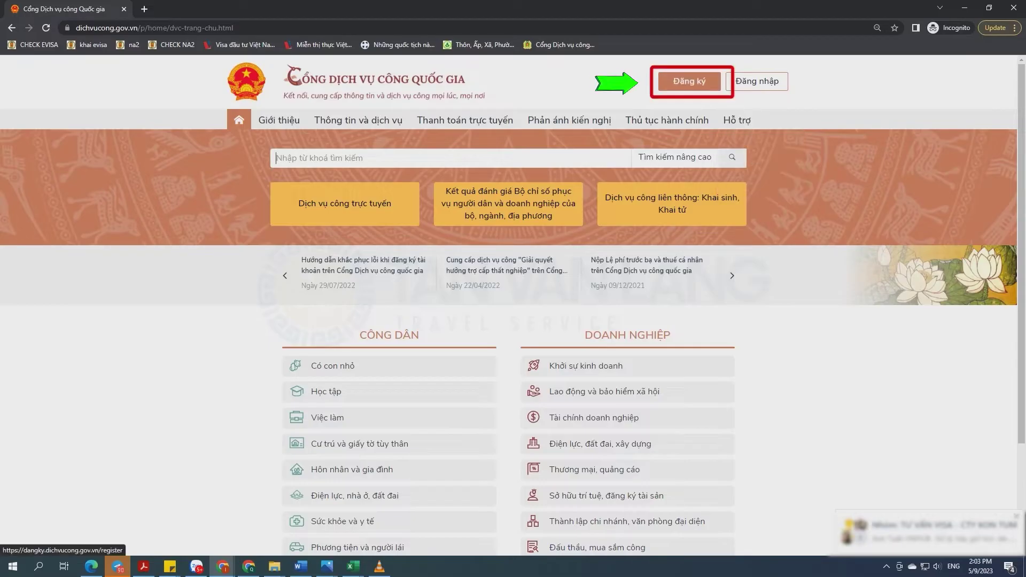
# - Start a business (Doanh nghiệp) account registration using a USB digital signature
pyautogui.click(689, 81)
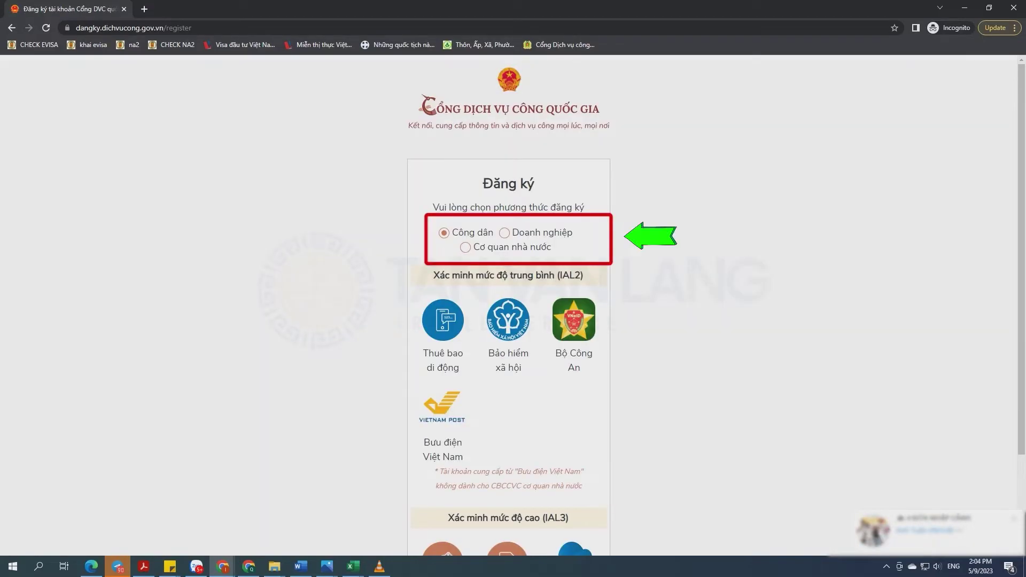
pyautogui.click(504, 232)
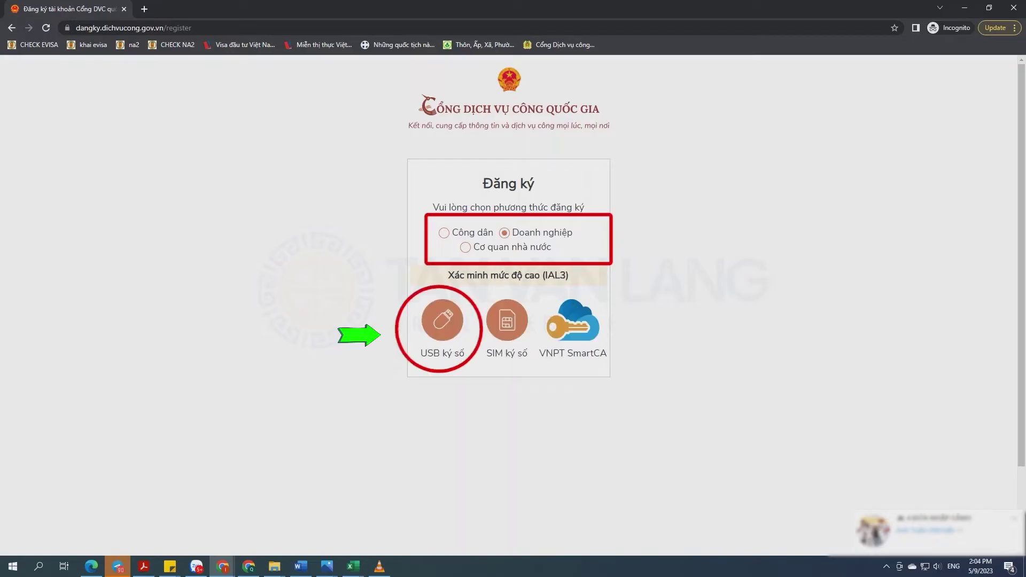
pyautogui.click(442, 320)
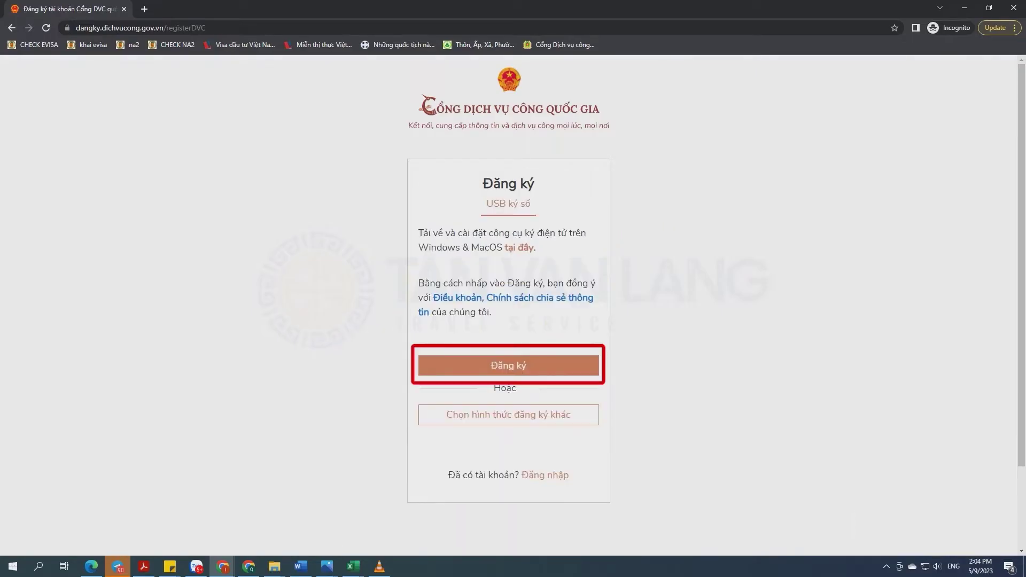
pyautogui.click(509, 366)
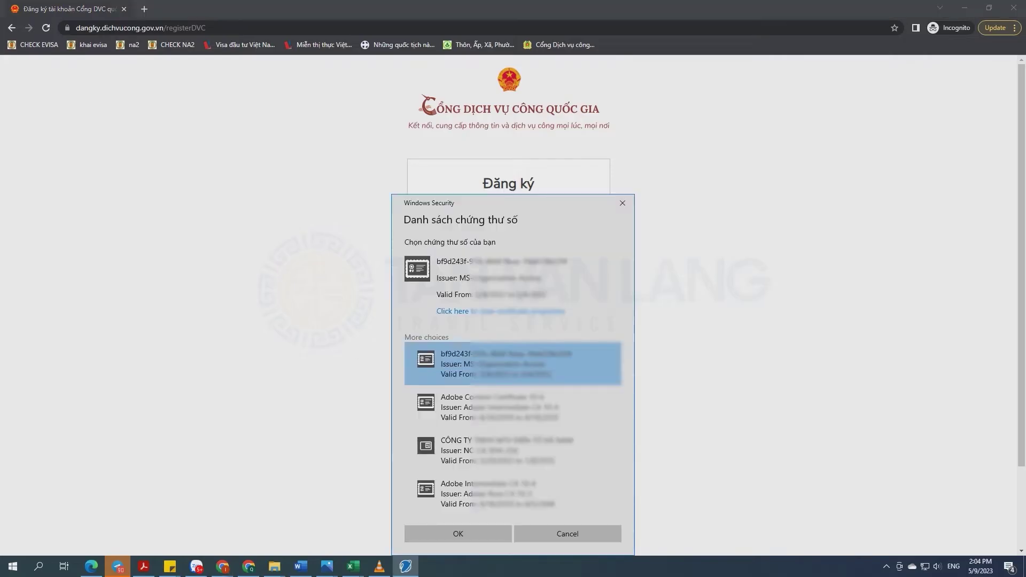
# - Enter the certificate PIN and sign so the USB certificate details load
pyautogui.scroll(-1, 513, 321)
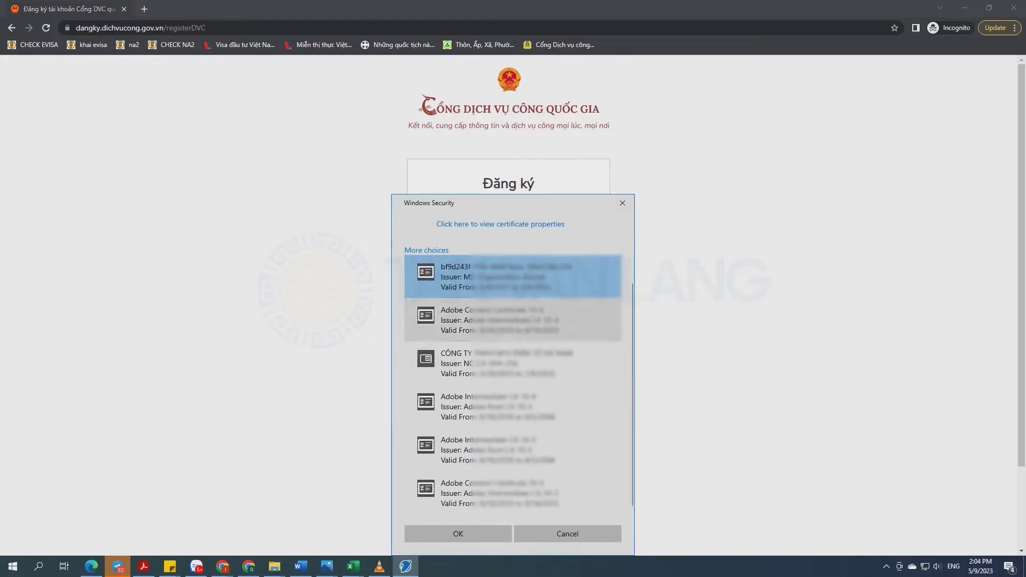
pyautogui.scroll(3, 513, 320)
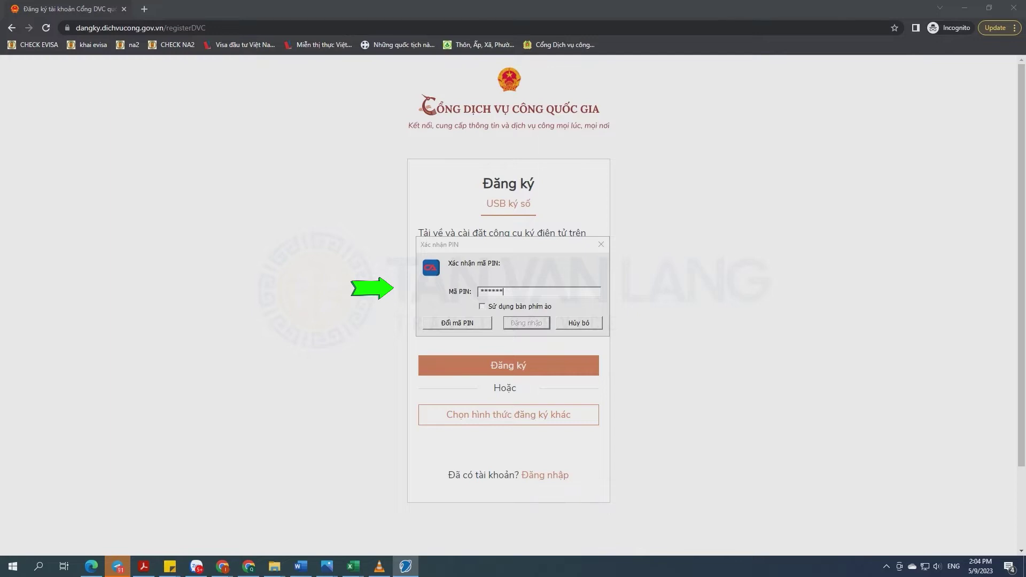
pyautogui.hotkey('ctrl', 'a')
pyautogui.write('********')
pyautogui.press('Return')
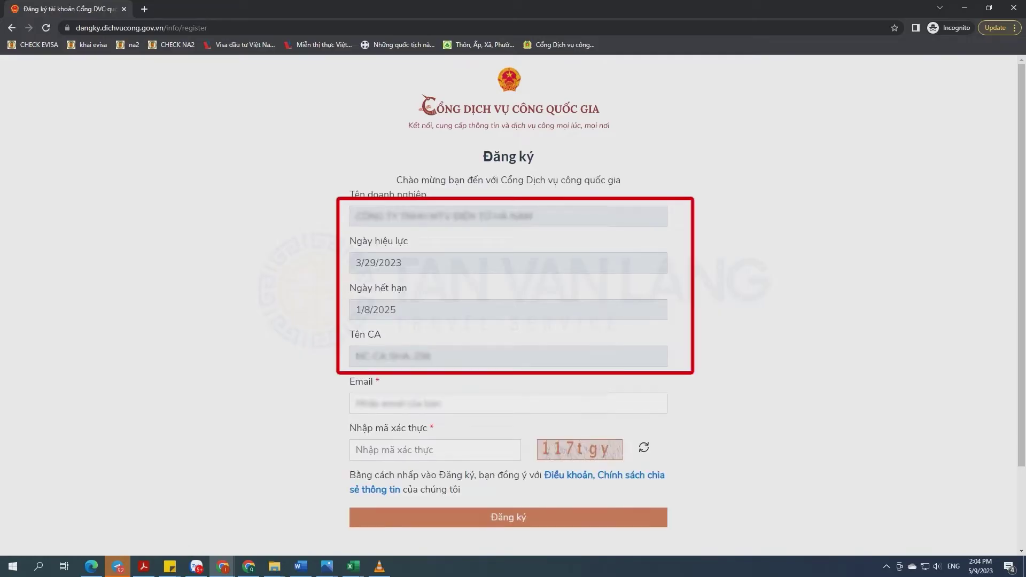
# - Fill in the contact e-mail address on the registration form
pyautogui.click(414, 404)
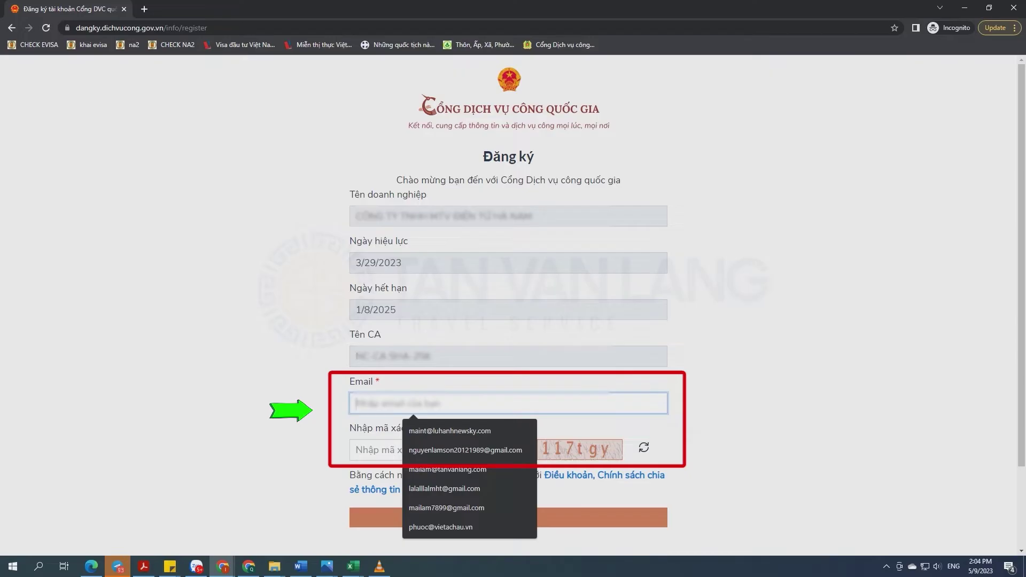
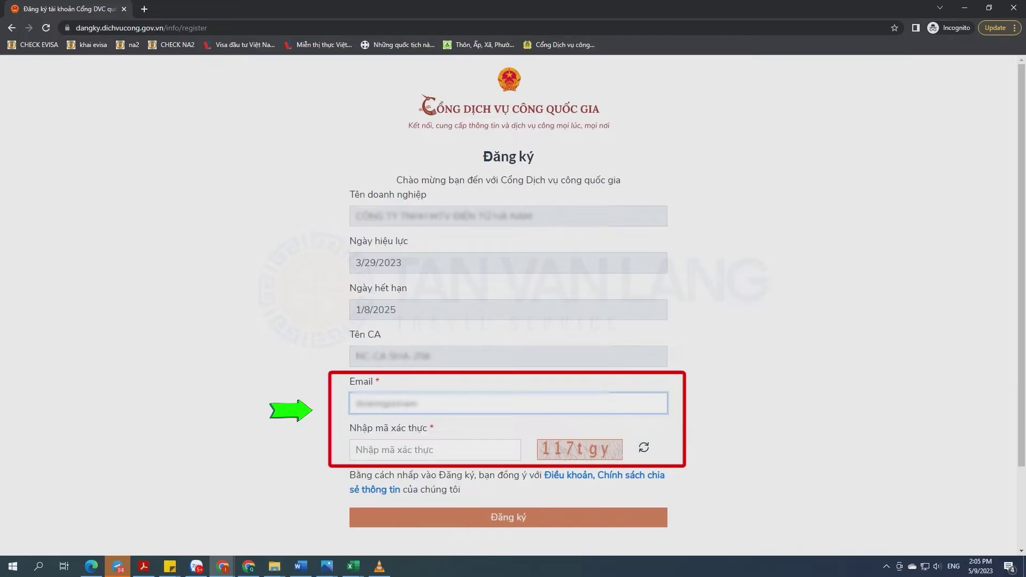
# - Enter the verification code, submit the registration, and clear the address bar
pyautogui.click(436, 449)
pyautogui.write('117')
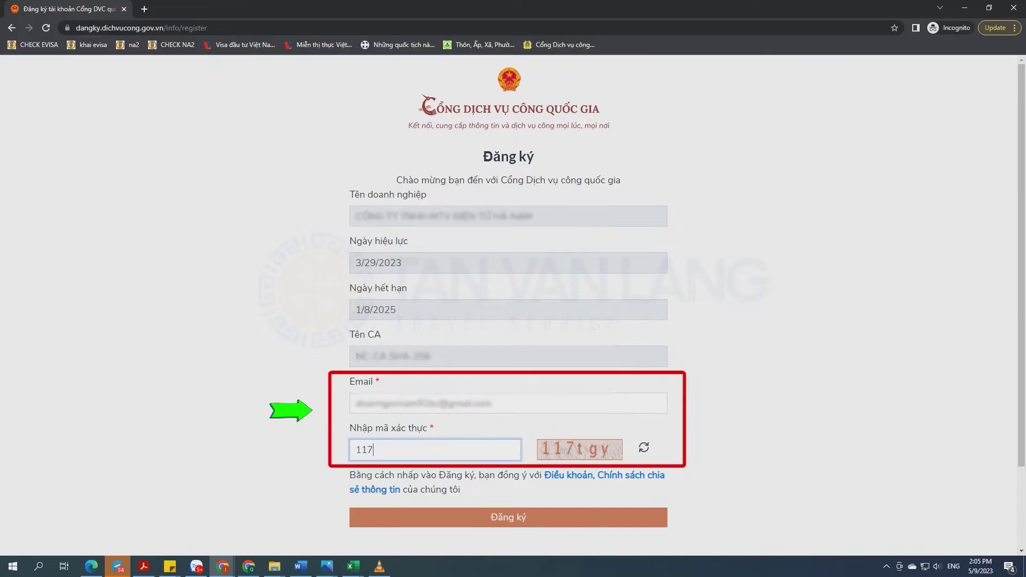
pyautogui.write('tgy')
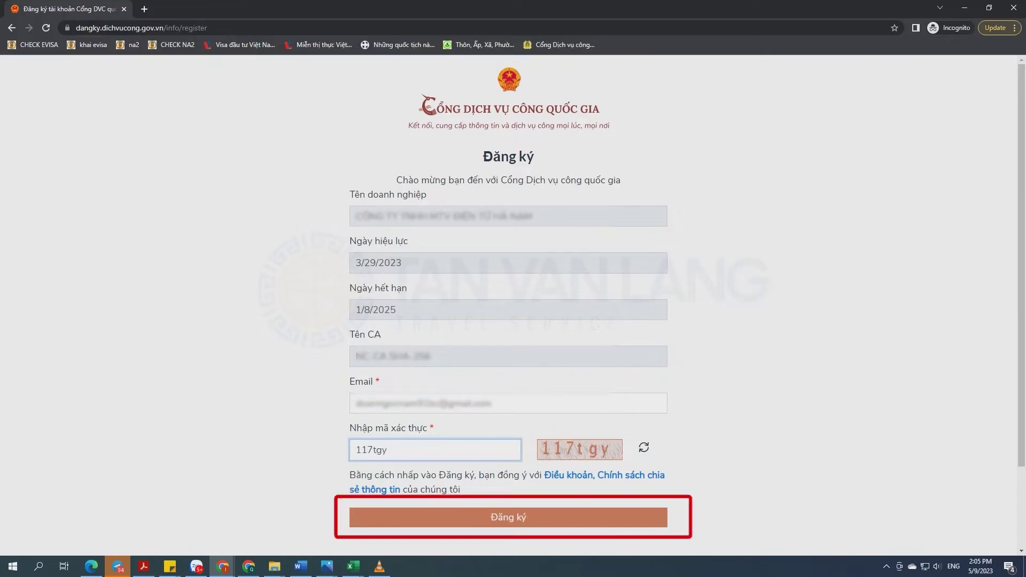
pyautogui.press('Return')
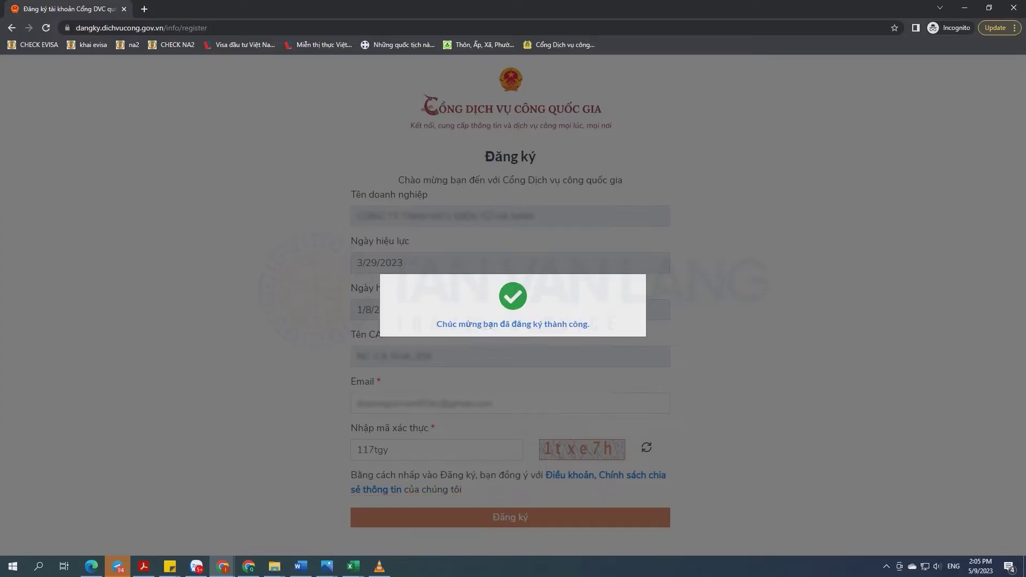
pyautogui.hotkey('ctrl', 'l')
pyautogui.press('BackSpace')
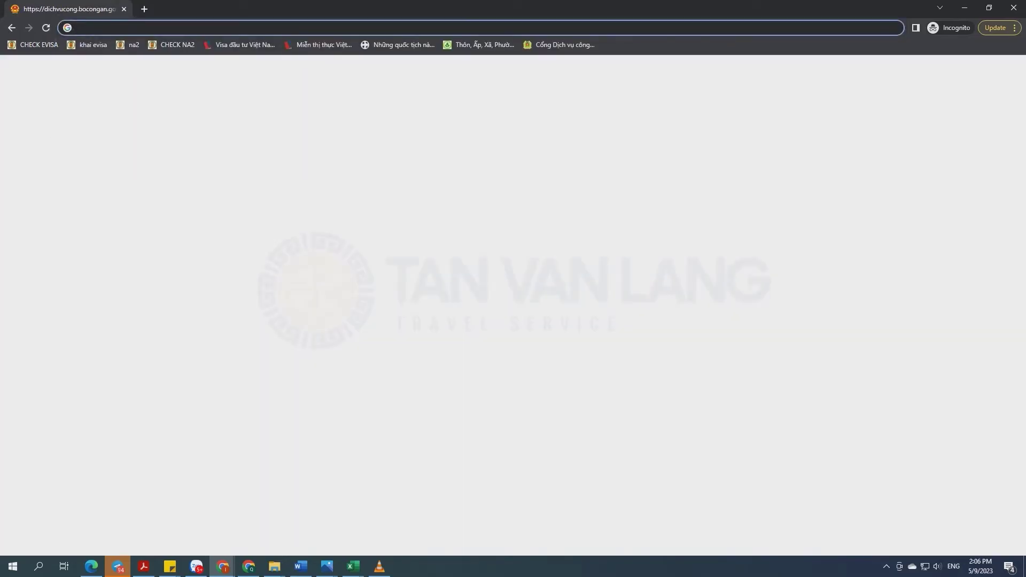
# - In a fresh incognito tab, search 'dichvu cong bo cong an' and open the online services list
pyautogui.click(143, 9)
pyautogui.click(124, 9)
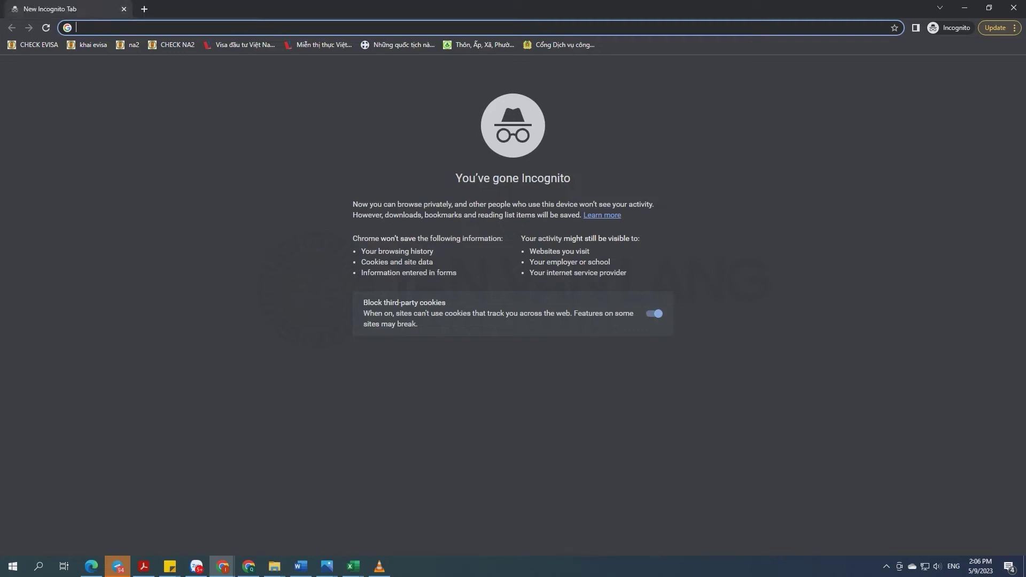
pyautogui.write('dichvu')
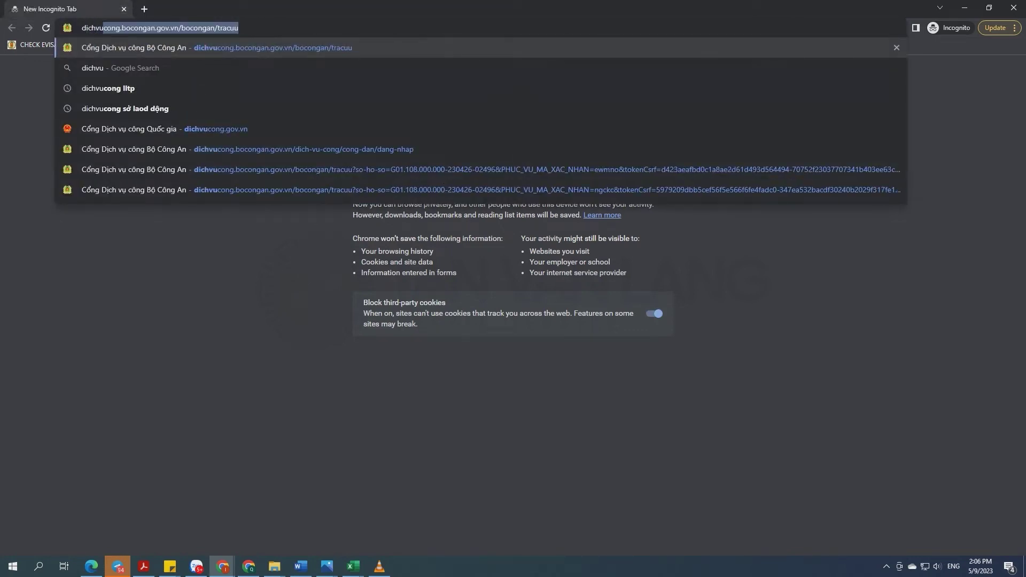
pyautogui.write(' cong v')
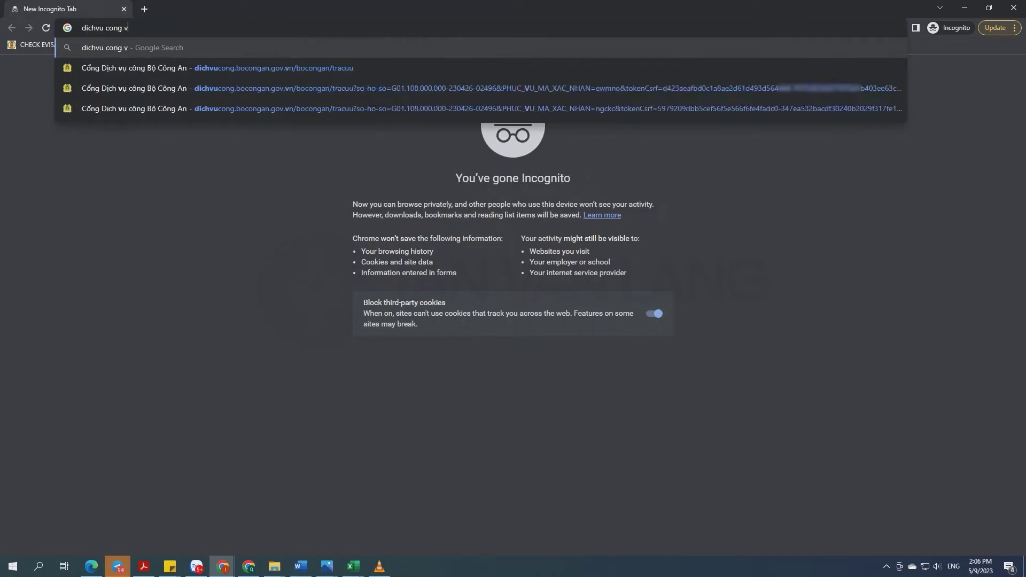
pyautogui.press('BackSpace')
pyautogui.write('bo cong an')
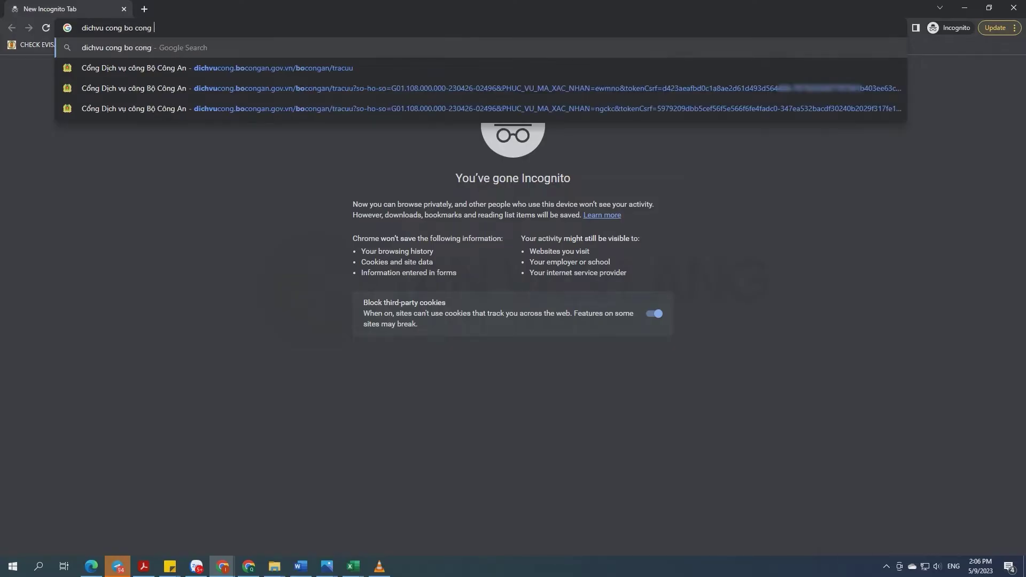
pyautogui.press('Return')
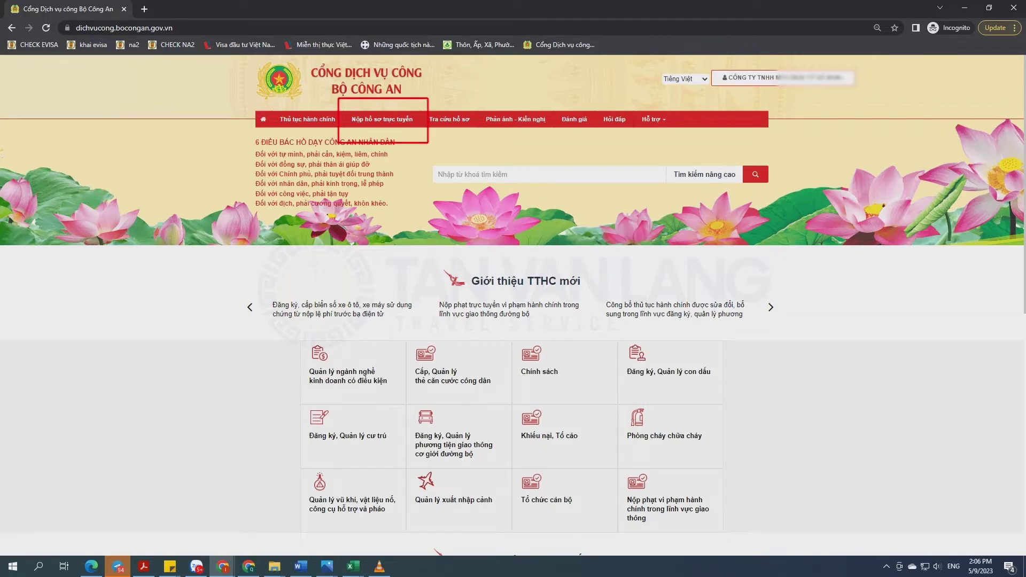
pyautogui.click(382, 119)
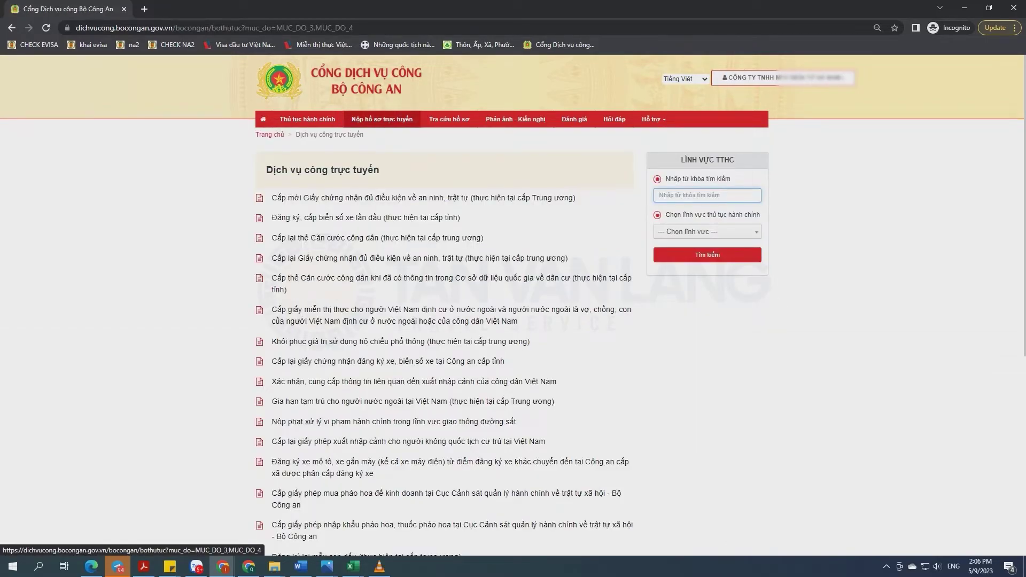
# - Search procedures for 'đăng ký tài khoản' and start the Đăng ký tài khoản điện tử online application
pyautogui.click(708, 195)
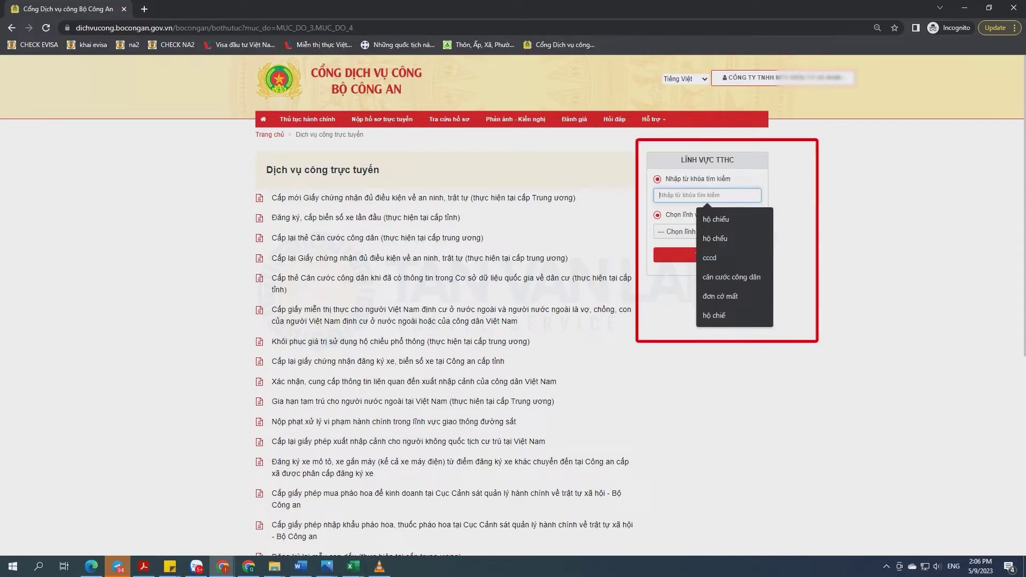
pyautogui.write('đăng ký')
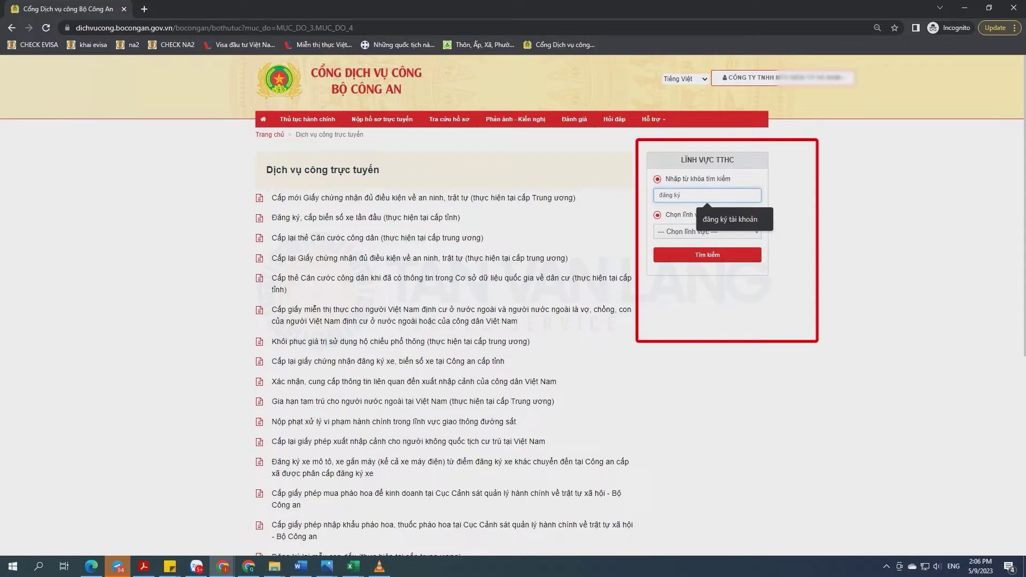
pyautogui.press('Down')
pyautogui.press('Return')
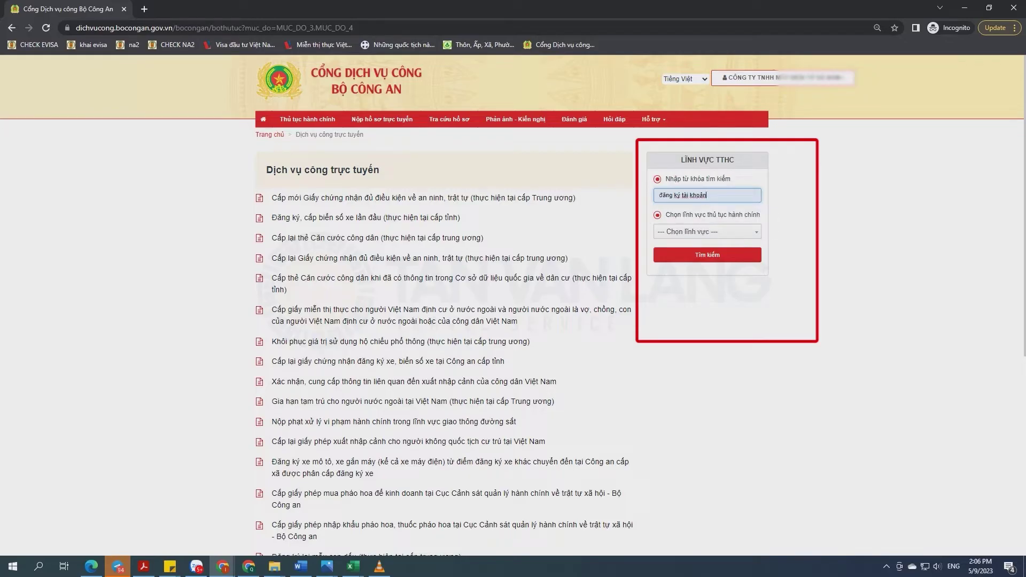
pyautogui.click(707, 255)
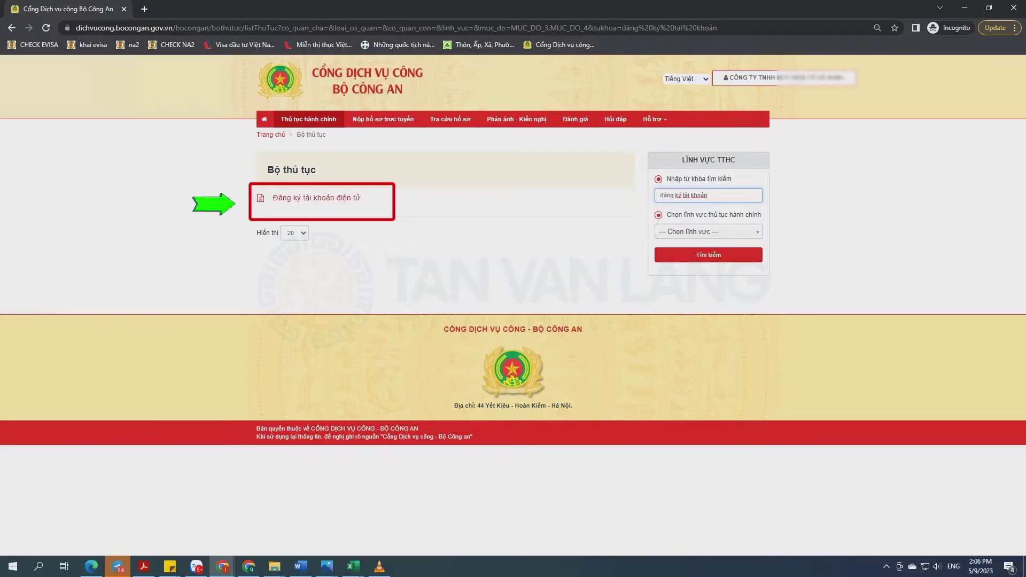
pyautogui.click(316, 198)
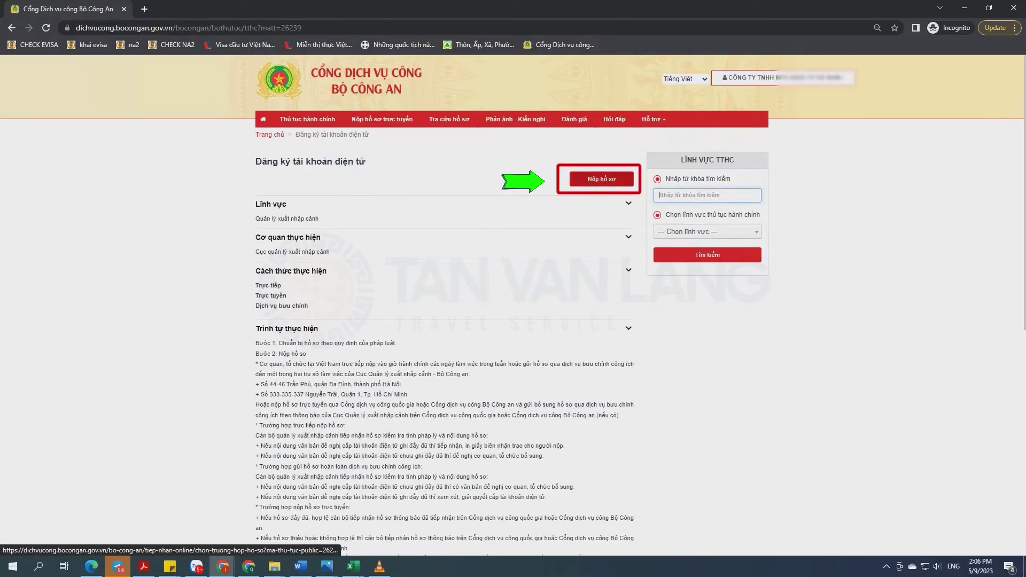
pyautogui.click(602, 179)
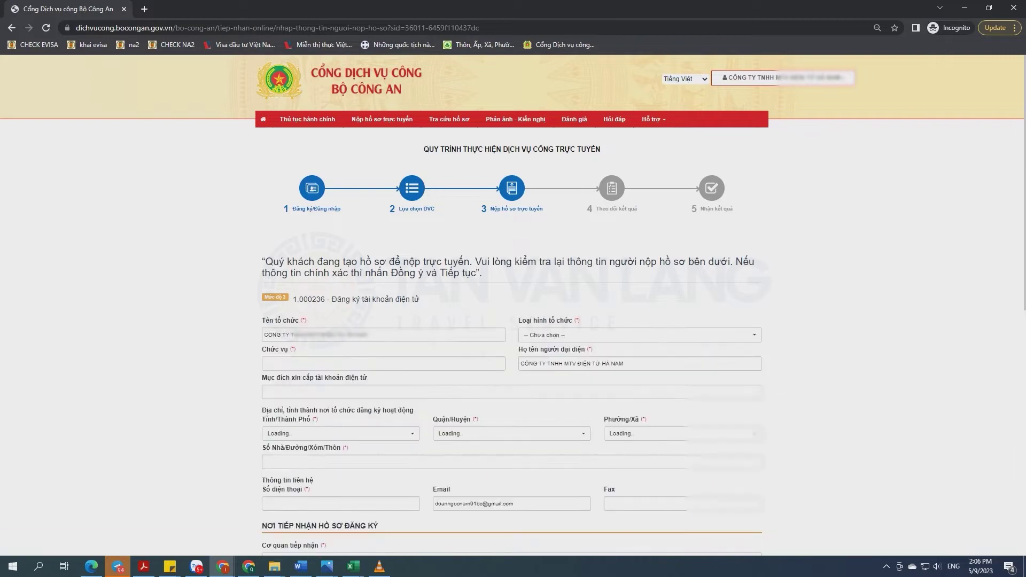
pyautogui.scroll(-2, 512, 321)
# - Enter position Giám đốc, the representative's name, and purpose 'Thực hiện thủ tục hành chính cho người nước ngoài'
pyautogui.click(383, 257)
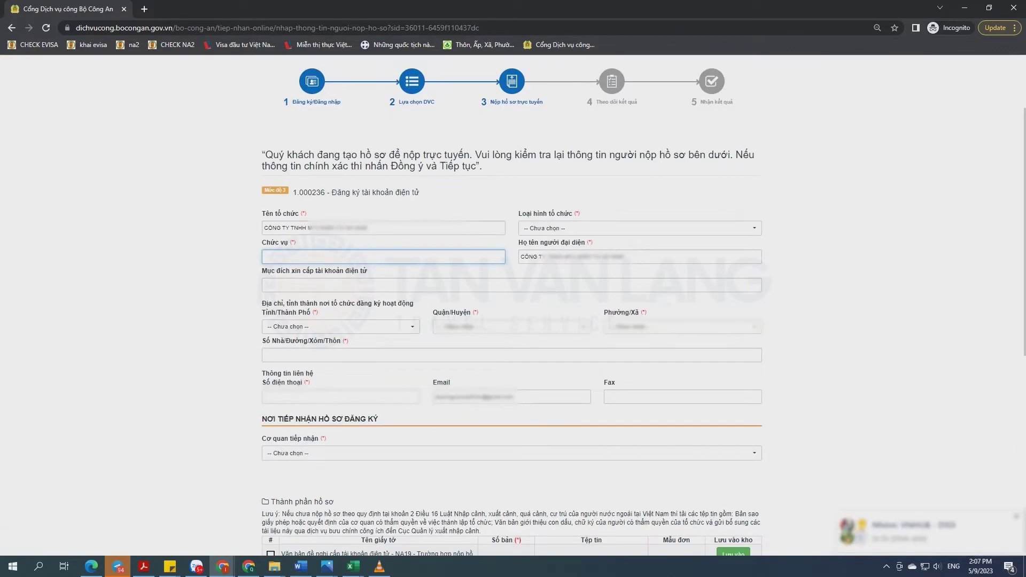
pyautogui.write('Giám đo')
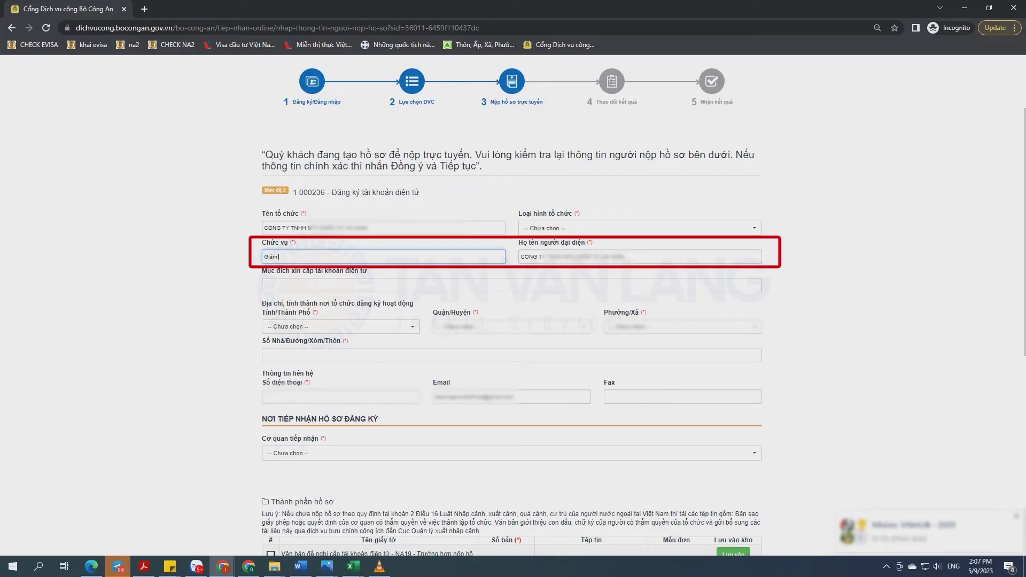
pyautogui.press('Tab')
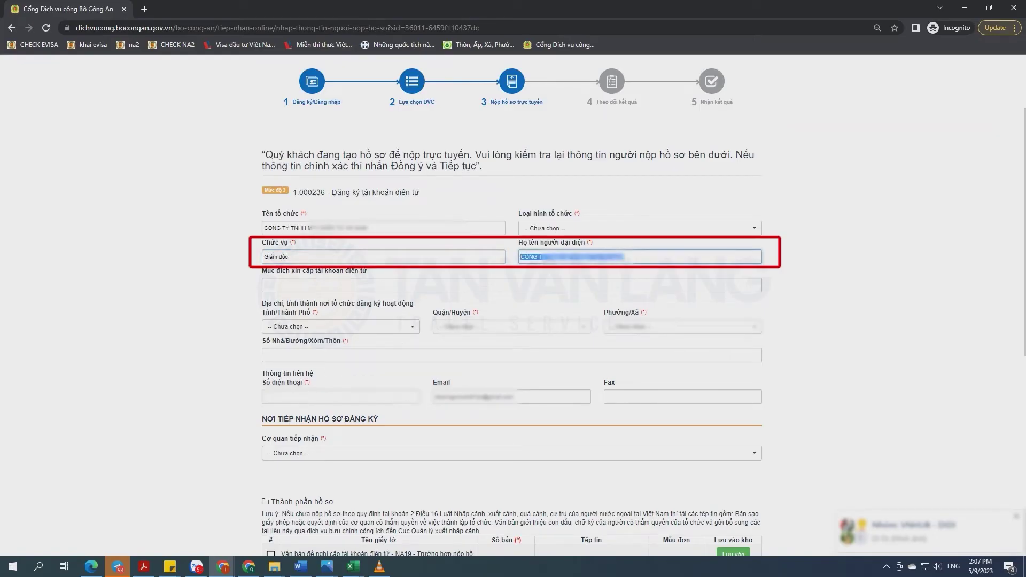
pyautogui.write('NGUYỄN')
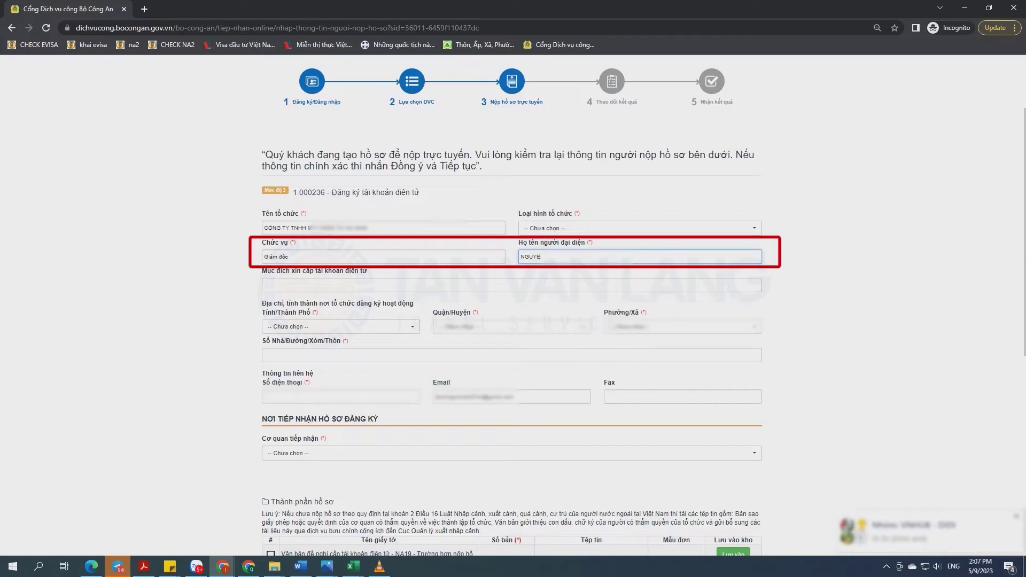
pyautogui.write('VAN')
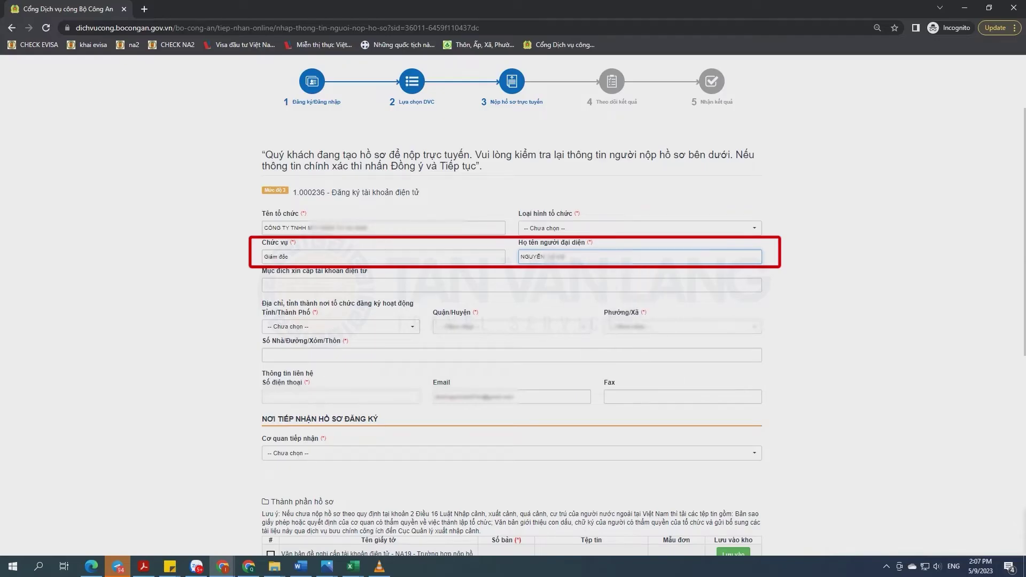
pyautogui.click(264, 285)
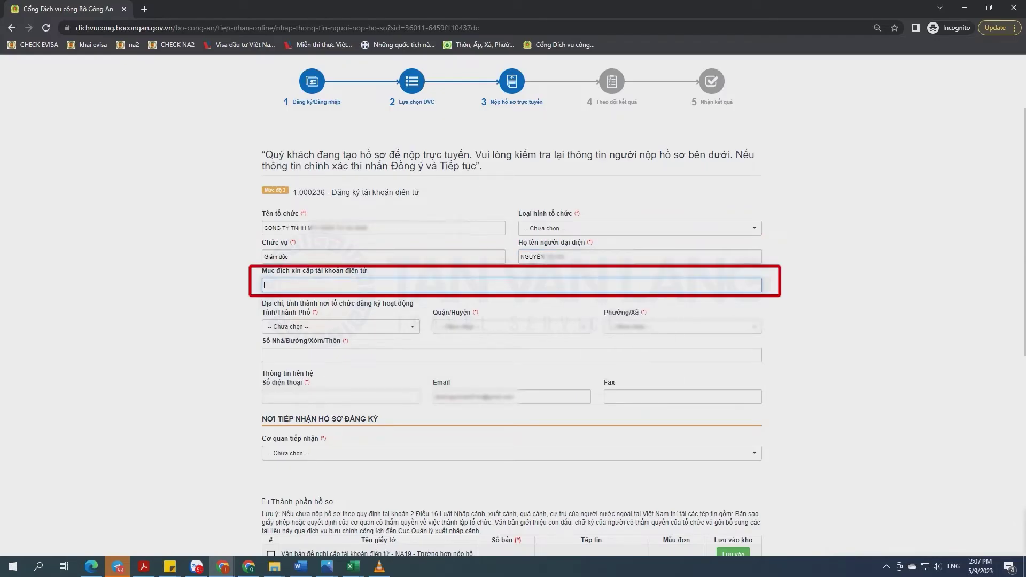
pyautogui.write('Thu')
pyautogui.write('c hiện thủ tục hành chi')
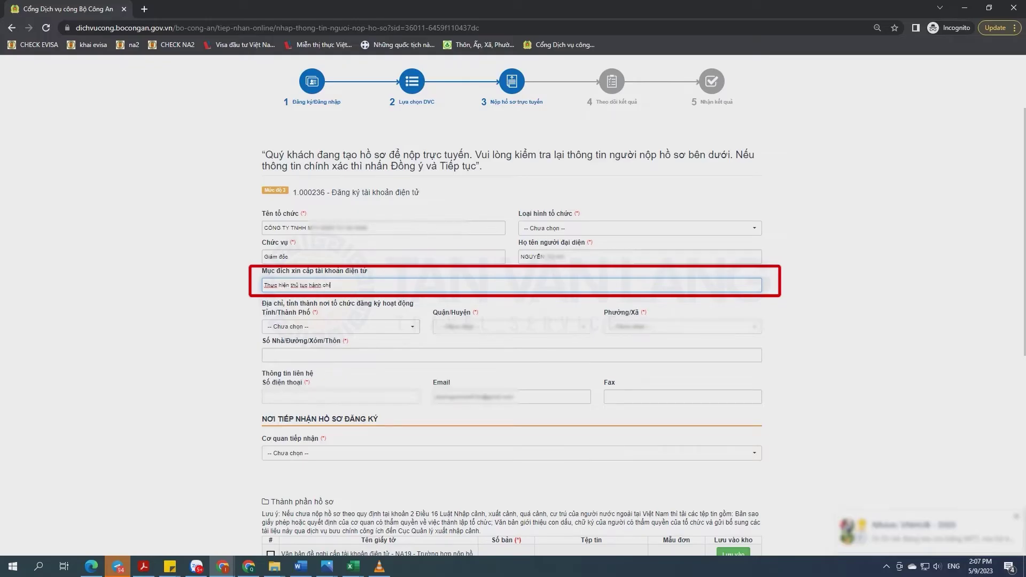
pyautogui.write('nh cho ngươ')
pyautogui.write('i nước ngoài')
# - Set the address to Tỉnh Bình Dương, Thị xã Bến Cát and a ward, with street address and phone number
pyautogui.click(340, 327)
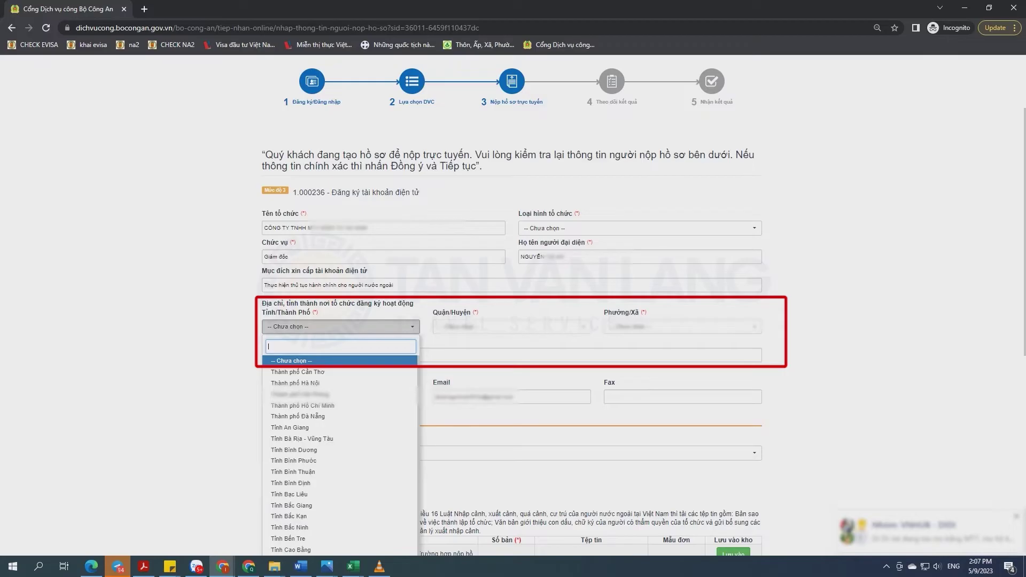
pyautogui.click(294, 450)
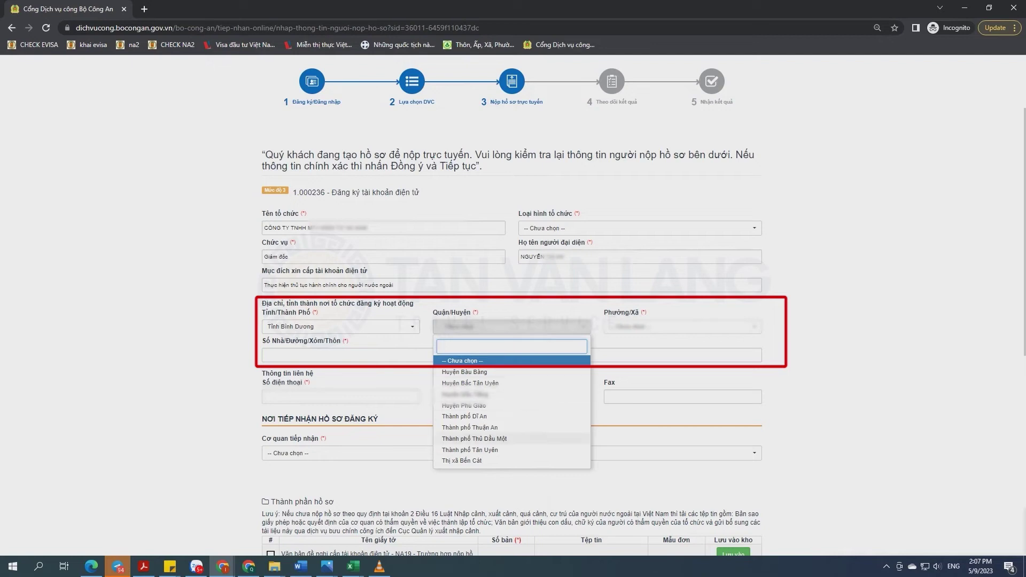
pyautogui.press('Return')
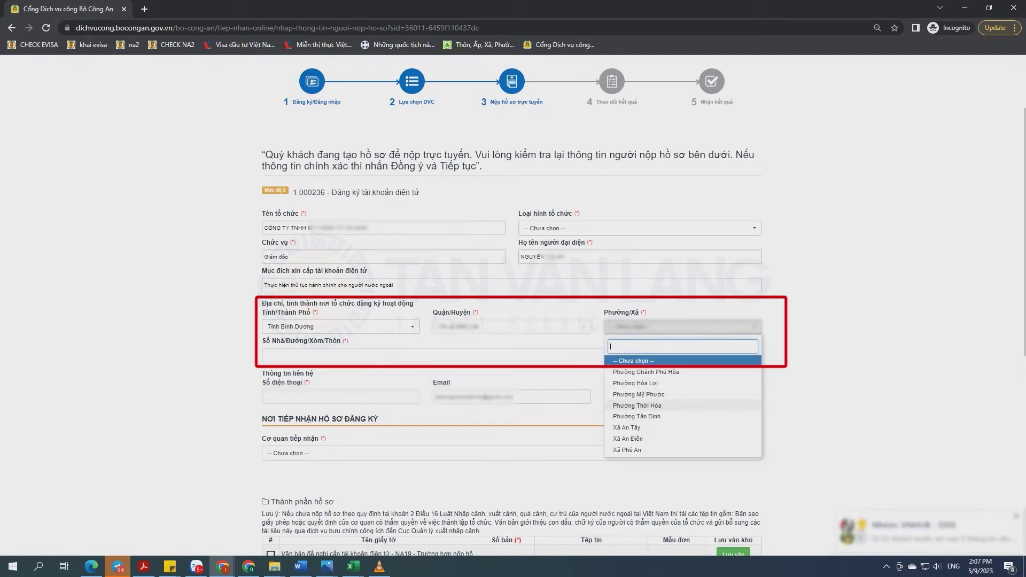
pyautogui.click(637, 406)
pyautogui.press('Tab')
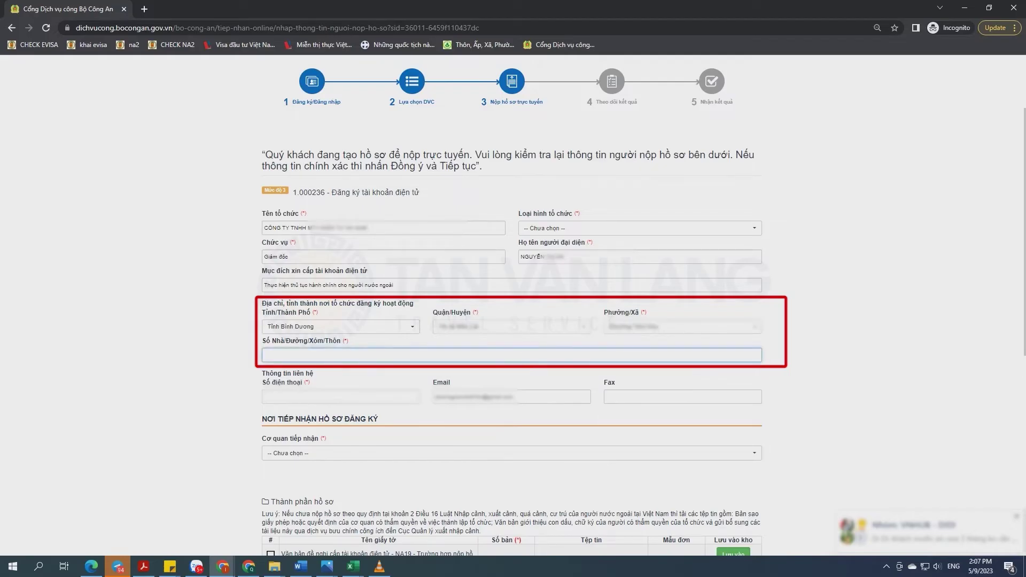
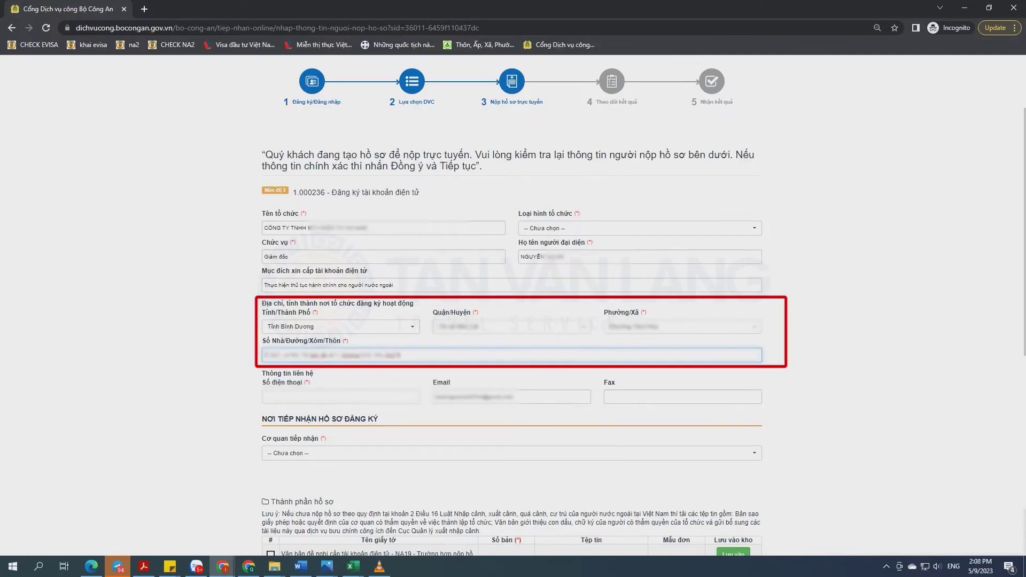
pyautogui.click(341, 397)
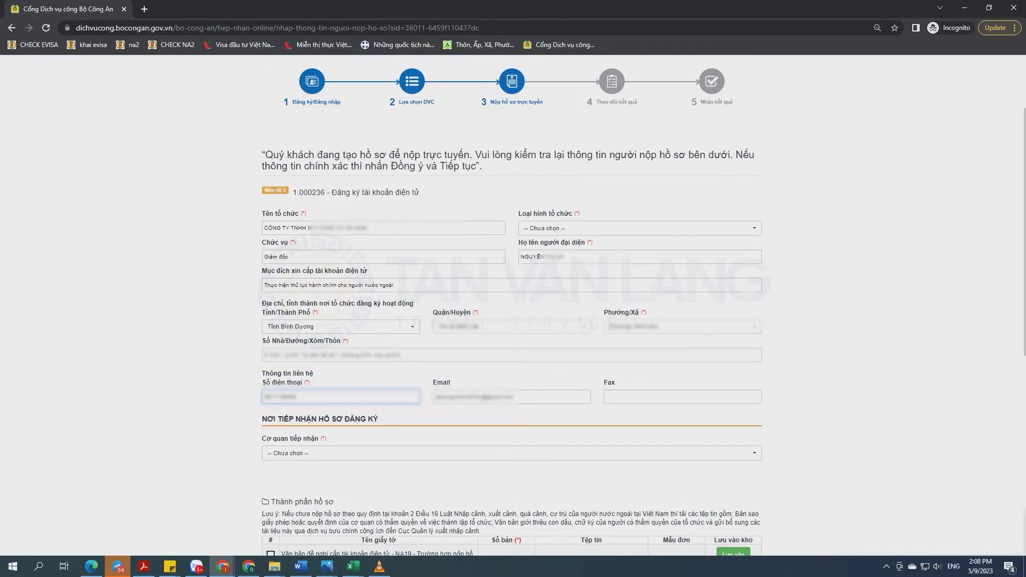
pyautogui.scroll(-2, 512, 305)
pyautogui.click(512, 346)
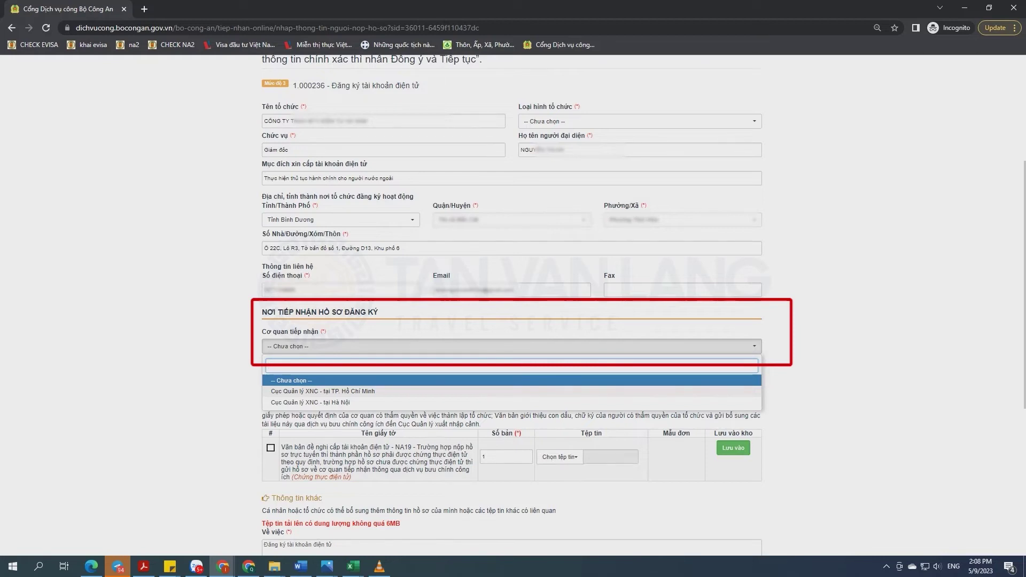
# - Choose Cục Quản lý XNC - tại TP. Hồ Chí Minh as receiver and include the NA19 document
pyautogui.click(322, 391)
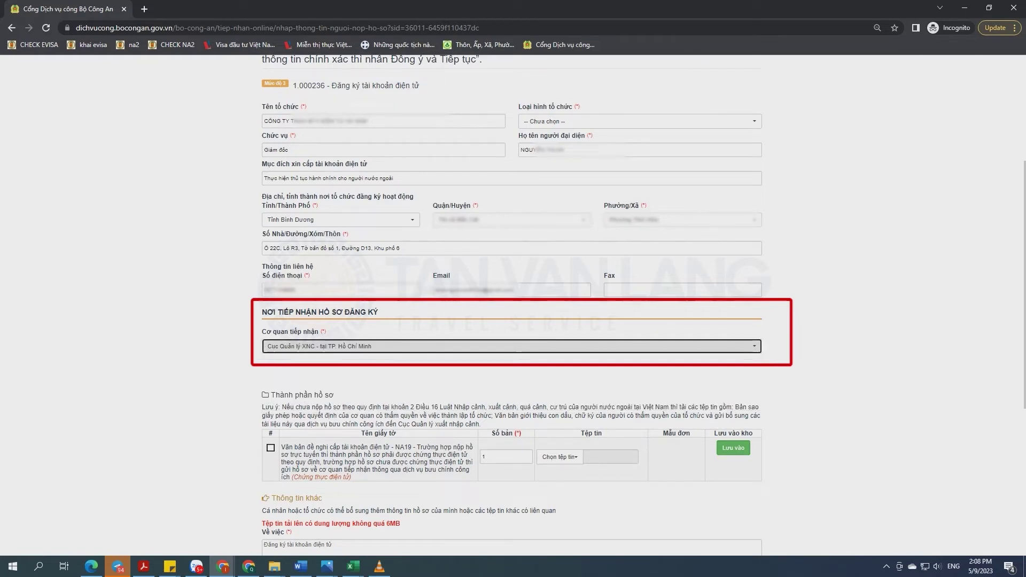
pyautogui.click(271, 448)
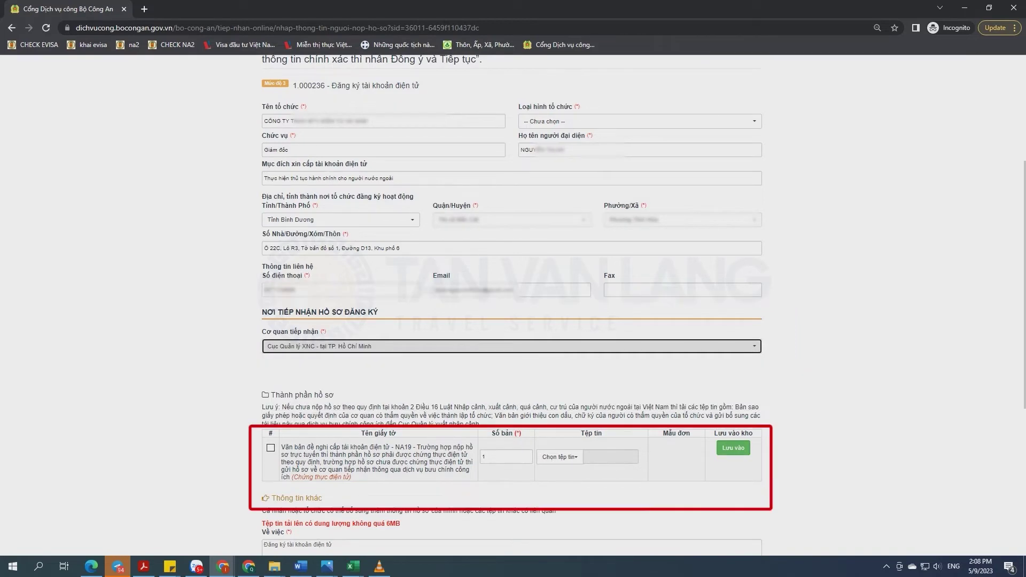
pyautogui.click(560, 457)
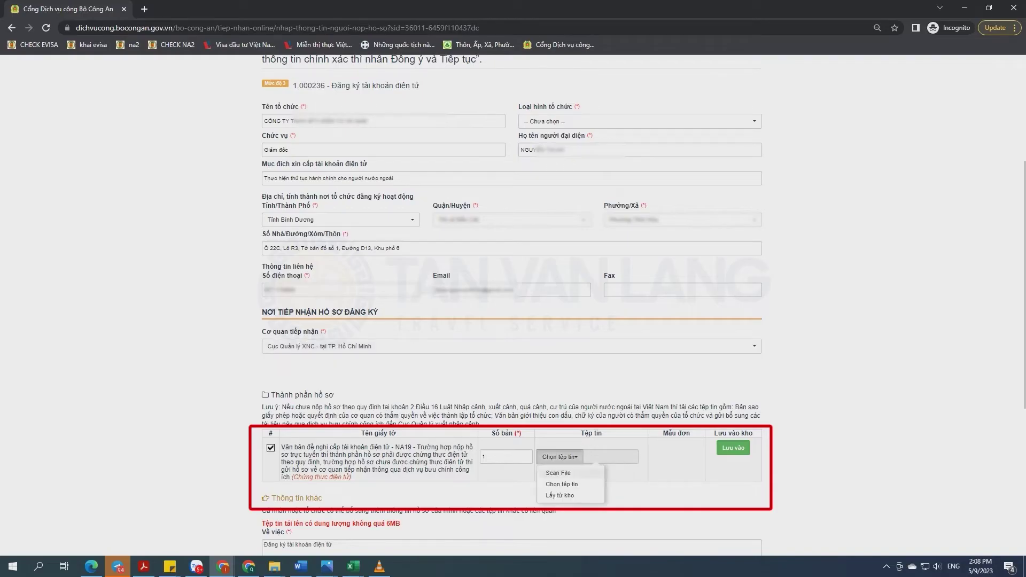
pyautogui.click(588, 484)
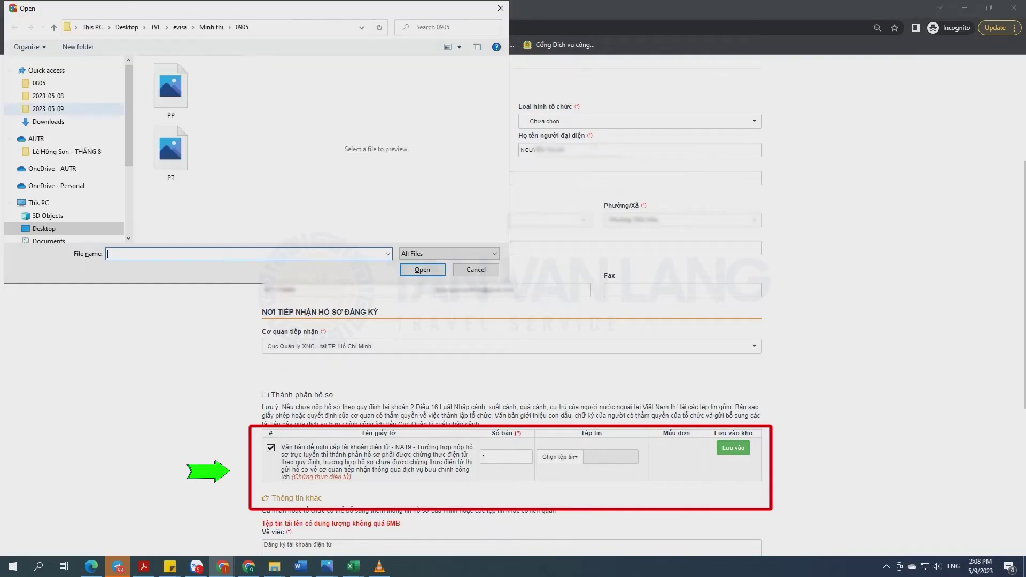
# - Upload NA19_1683616126.pdf from the Điện Tử Hà Nam folder
pyautogui.click(155, 27)
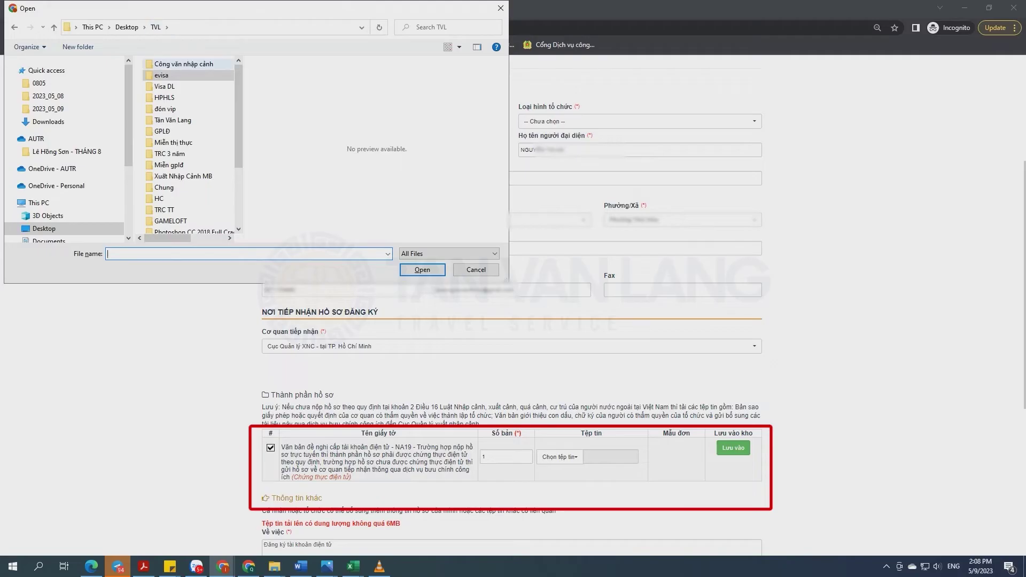
pyautogui.doubleClick(176, 63)
pyautogui.doubleClick(178, 78)
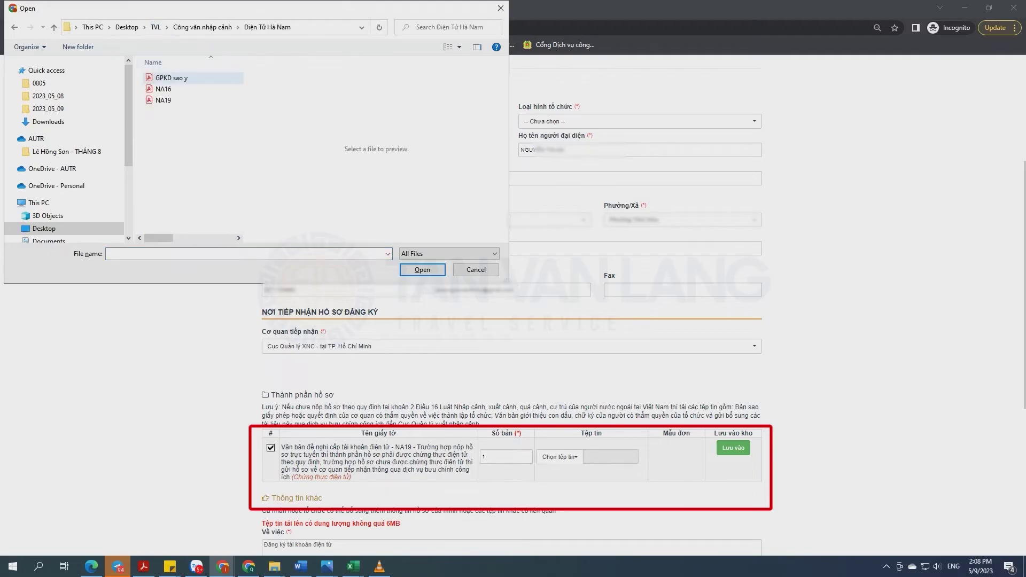
pyautogui.click(171, 77)
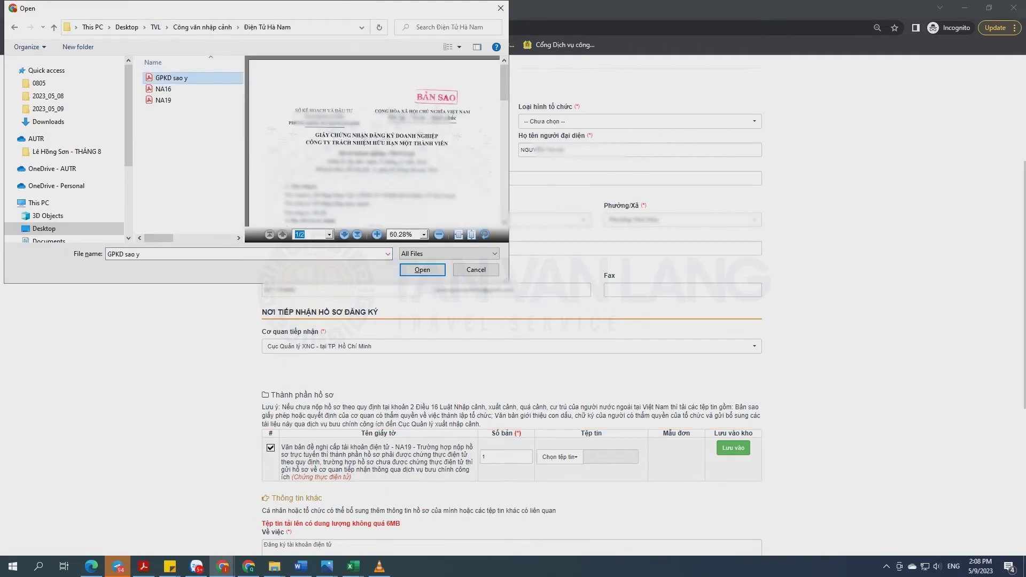
pyautogui.click(163, 100)
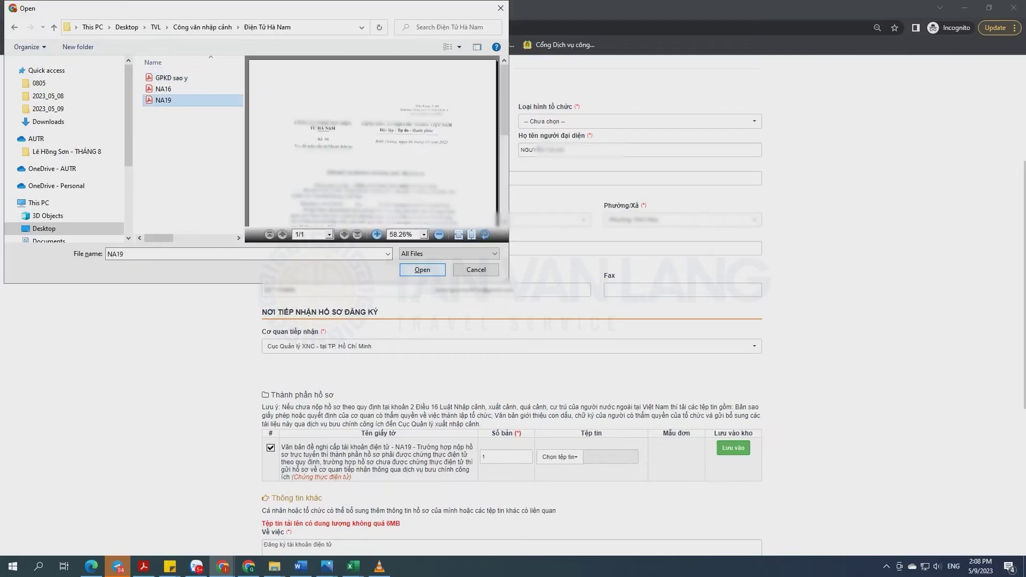
pyautogui.click(422, 269)
# - Attach GPKD sao y.pdf as the first extra document under Giấy tờ khác
pyautogui.scroll(-2, 512, 321)
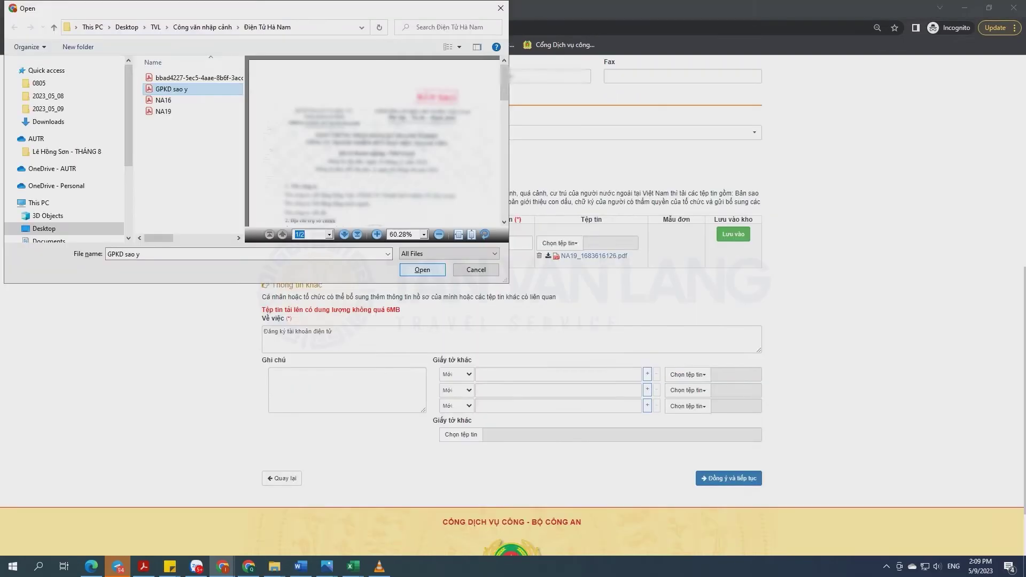
pyautogui.scroll(-3, 375, 147)
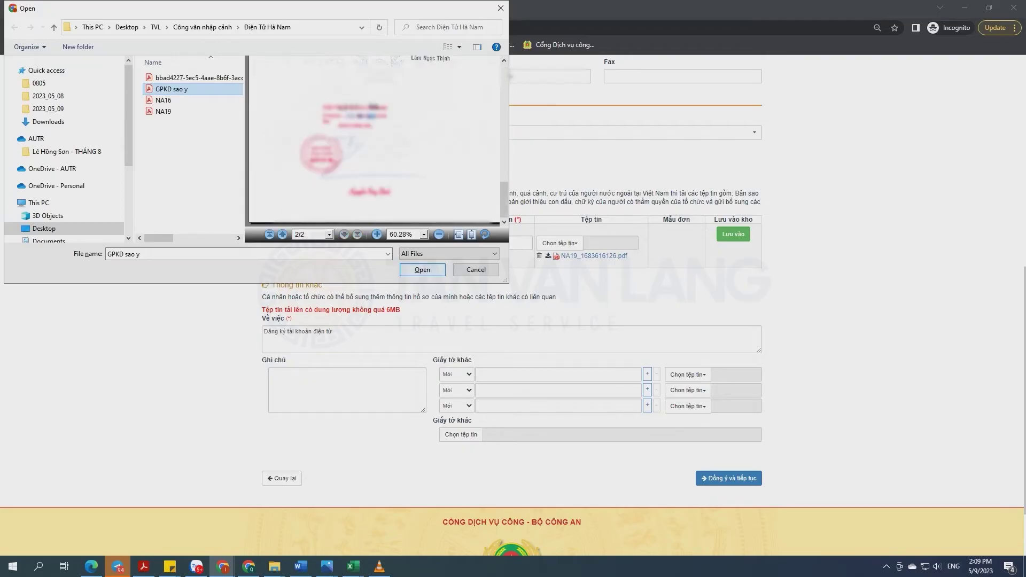
pyautogui.click(422, 270)
# - Describe the first extra document as 'Giấy phép kinh doanh sao y'; attach NA16 described 'Mẫu giới thiệu con dấu, chữ ký'
pyautogui.write('Gia')
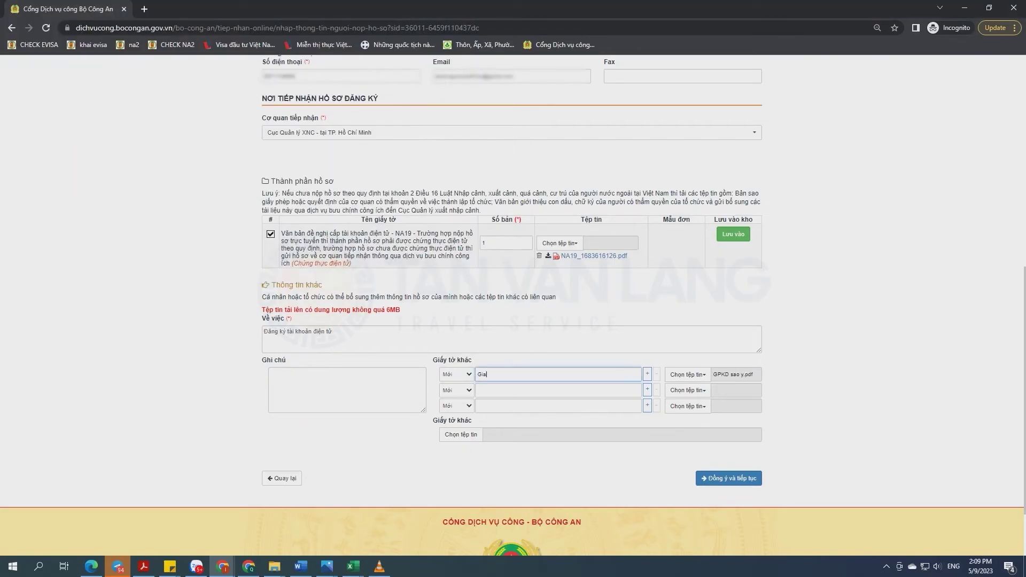
pyautogui.write('ấy p')
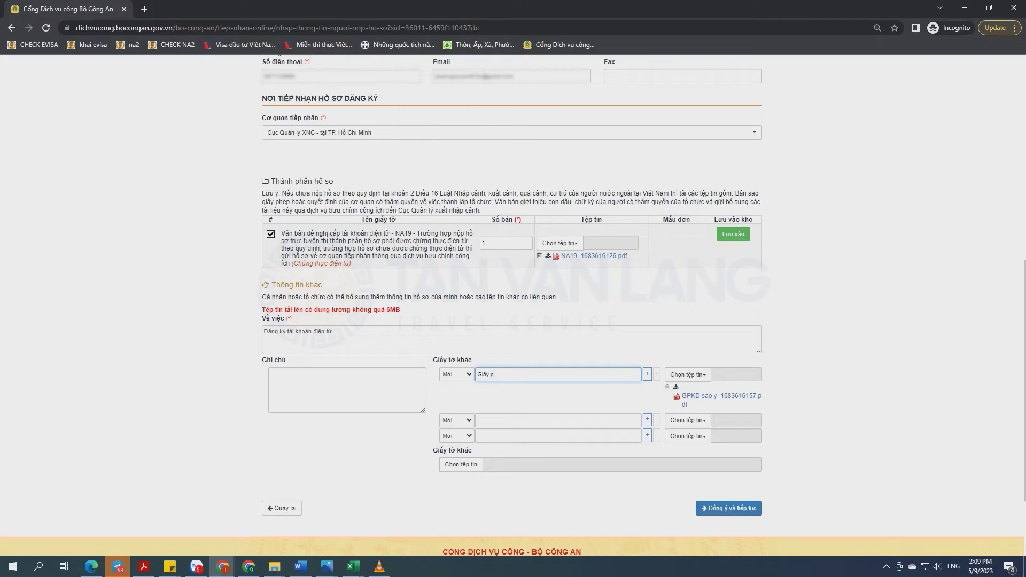
pyautogui.write('hép kinh doanh sao y')
pyautogui.click(688, 420)
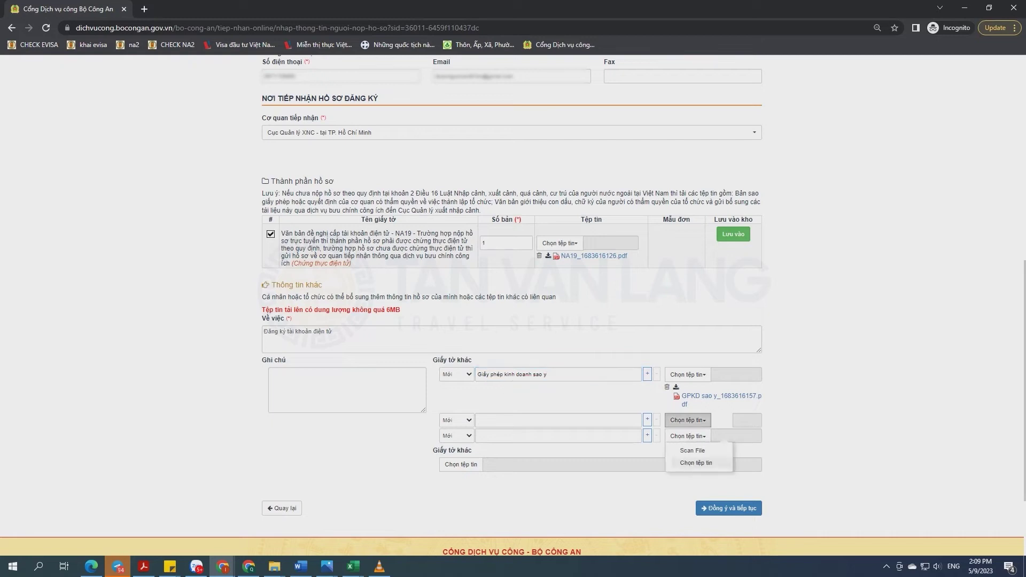
pyautogui.click(690, 450)
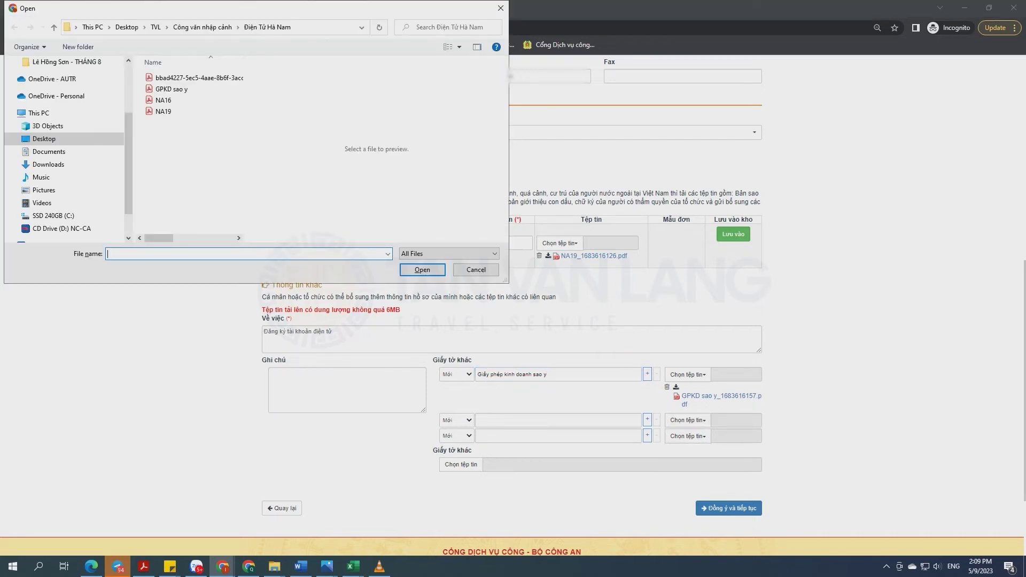
pyautogui.click(163, 100)
pyautogui.press('Return')
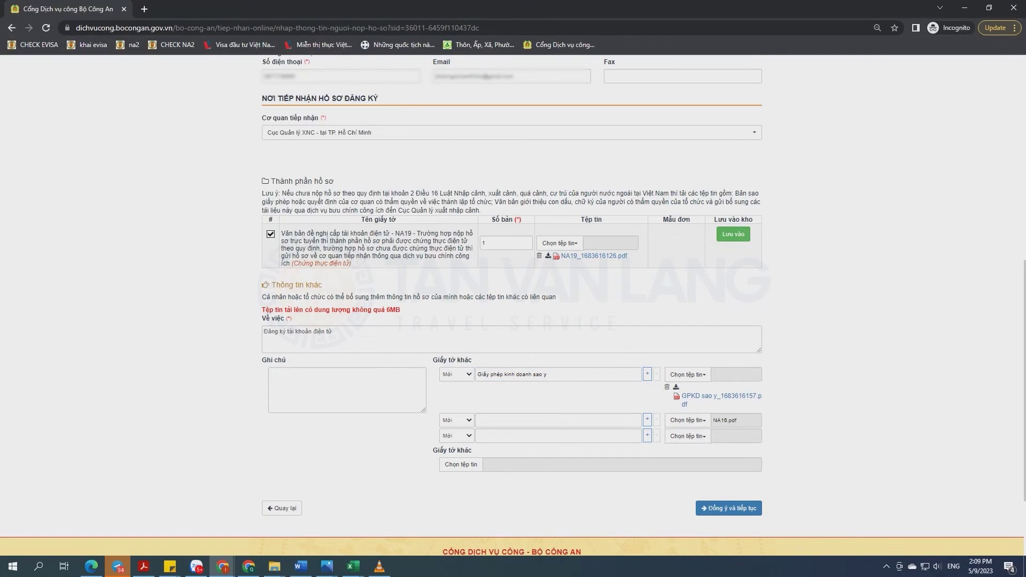
pyautogui.click(558, 420)
pyautogui.write('Mẫu đơ')
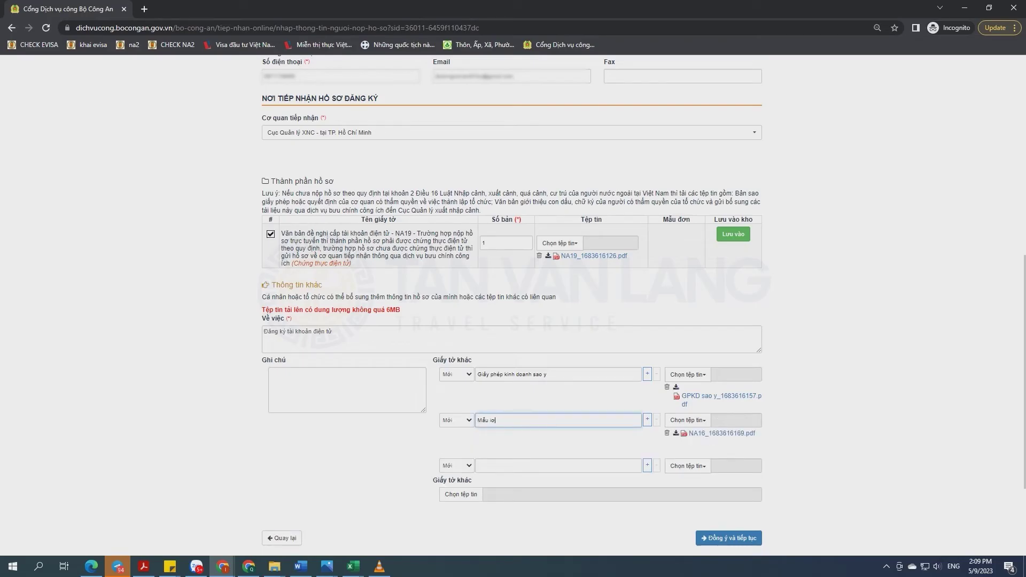
pyautogui.write('ới thieệu con da')
pyautogui.write('u, chữ ký')
# - Type and then clear a third document description, and restore the page zoom to normal
pyautogui.scroll(-3, 512, 305)
pyautogui.click(559, 324)
pyautogui.write('Chứng nhận d')
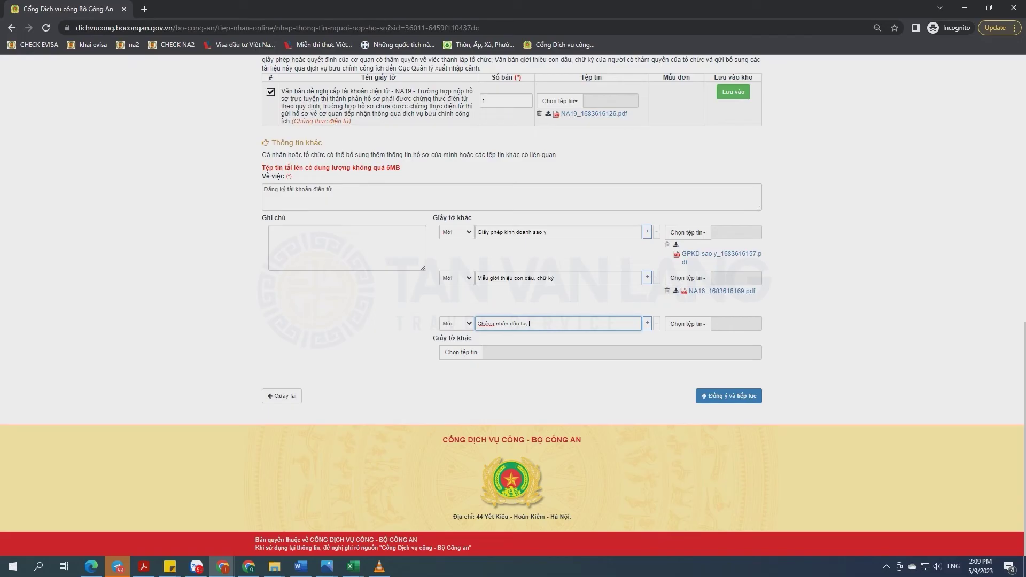
pyautogui.write('y q')
pyautogui.write('uyền kyős')
pyautogui.write(' hồ sơ')
pyautogui.hotkey('ctrl', 'a')
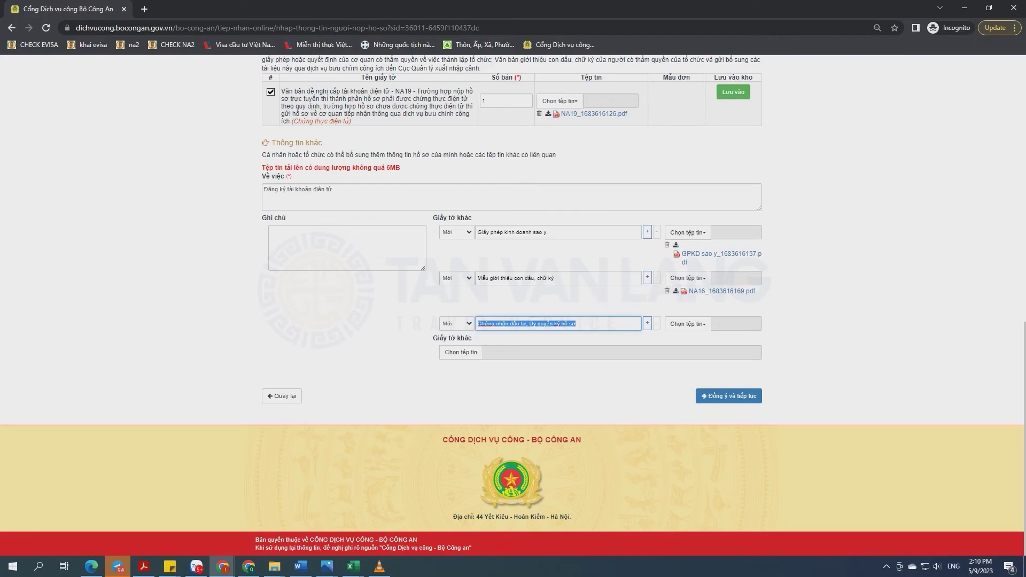
pyautogui.press('BackSpace')
pyautogui.hotkey('ctrl', '0')
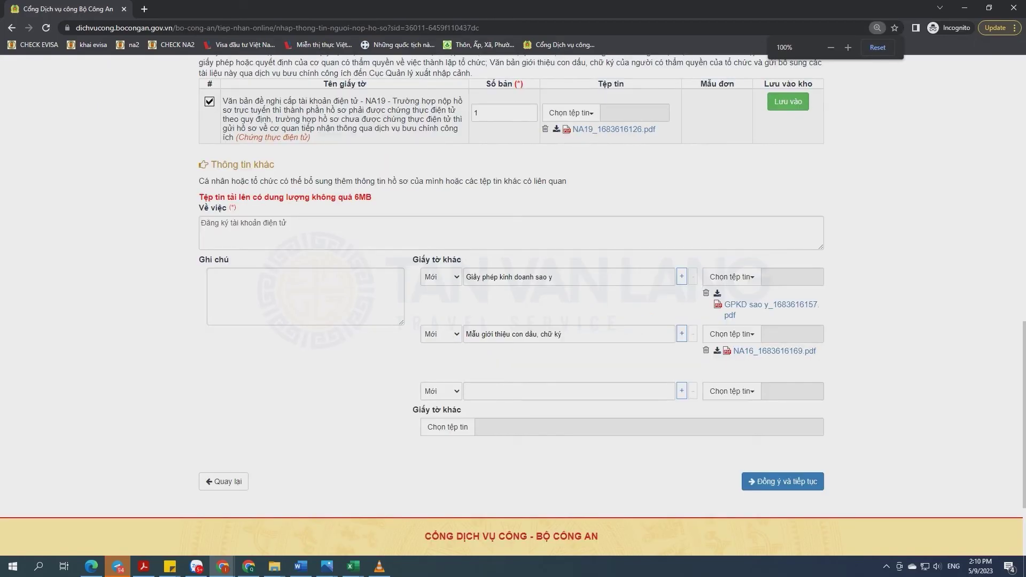
# - Set Loại hình tổ chức to Thương mại, đầu tư and scroll to the end of the form
pyautogui.scroll(4, 513, 305)
pyautogui.scroll(-6, 513, 305)
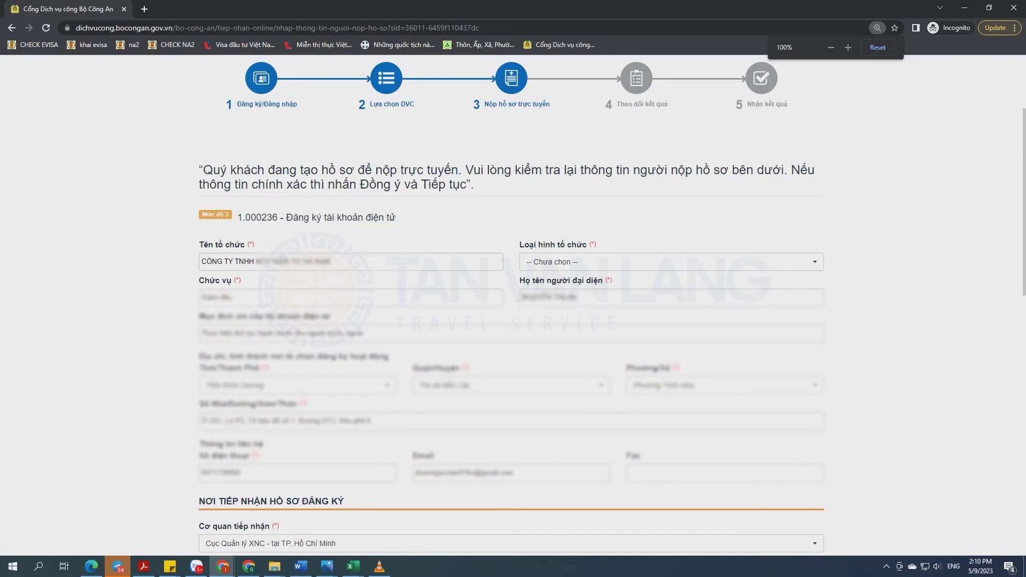
pyautogui.click(672, 262)
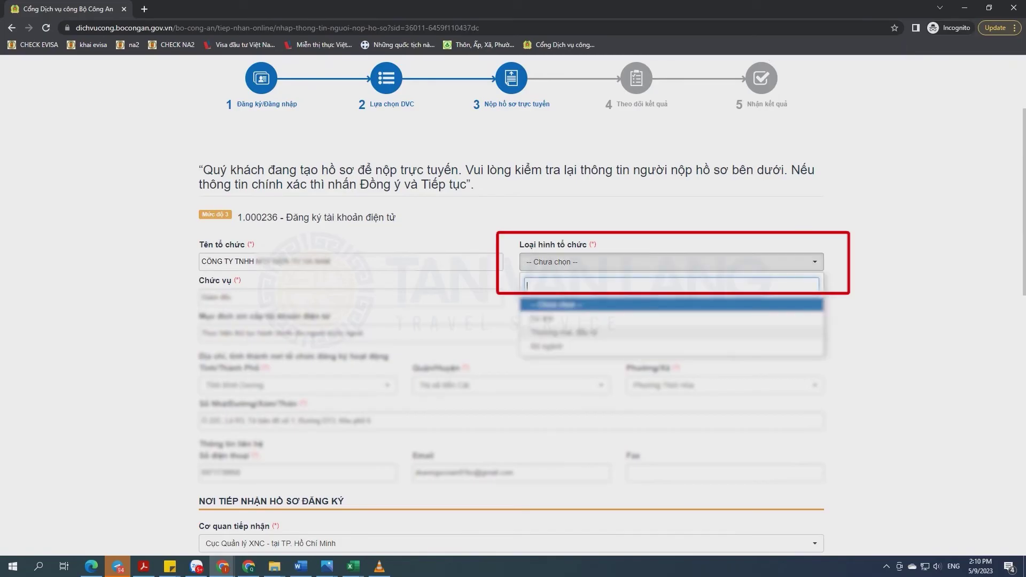
pyautogui.click(564, 333)
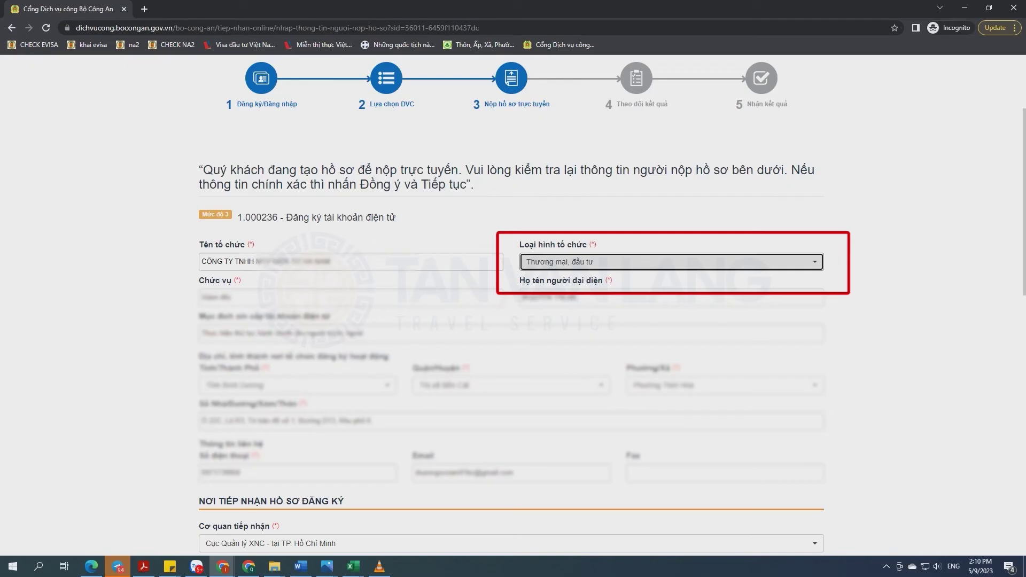
pyautogui.scroll(-2, 513, 305)
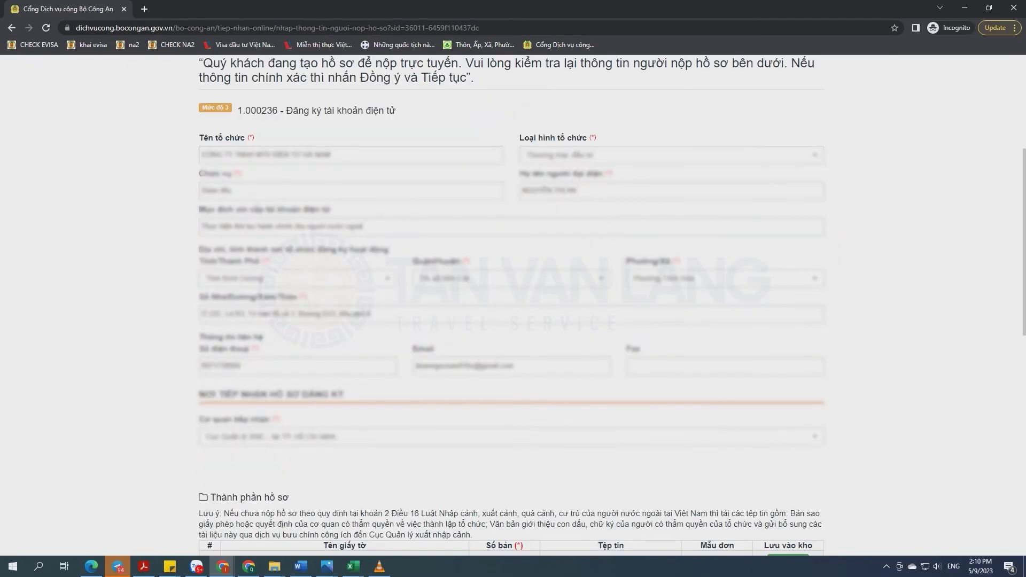
pyautogui.scroll(-5, 513, 305)
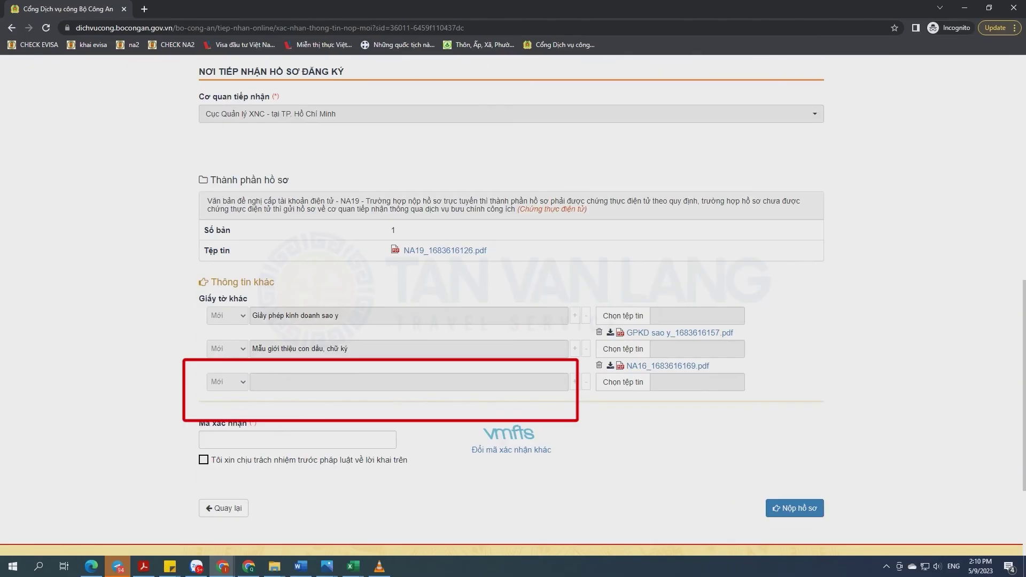
pyautogui.scroll(-1, 513, 305)
# - Enter the captcha, submit the application with Nộp hồ sơ, and select the assigned Số hồ sơ
pyautogui.click(201, 386)
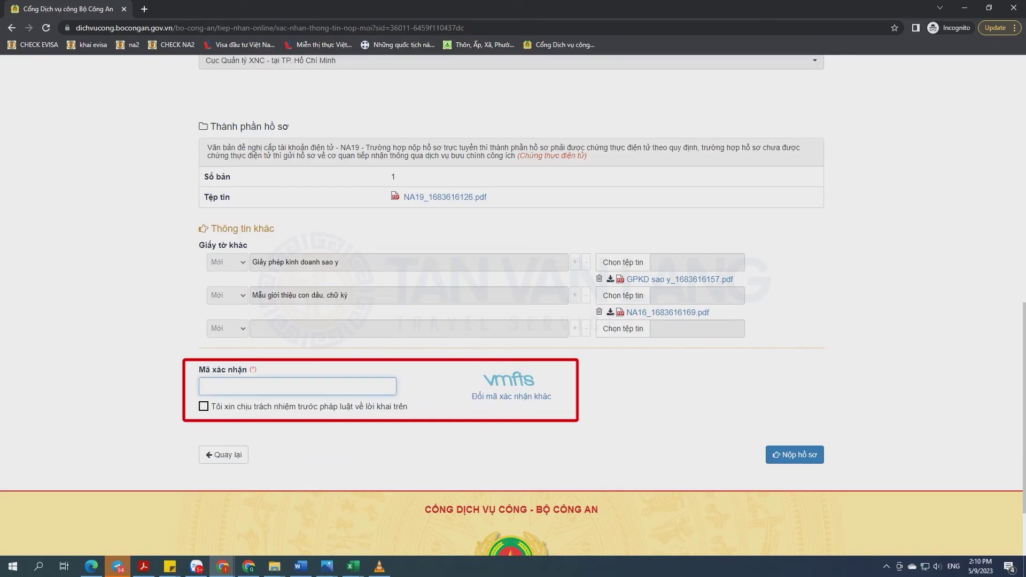
pyautogui.write('vmfts')
pyautogui.click(794, 454)
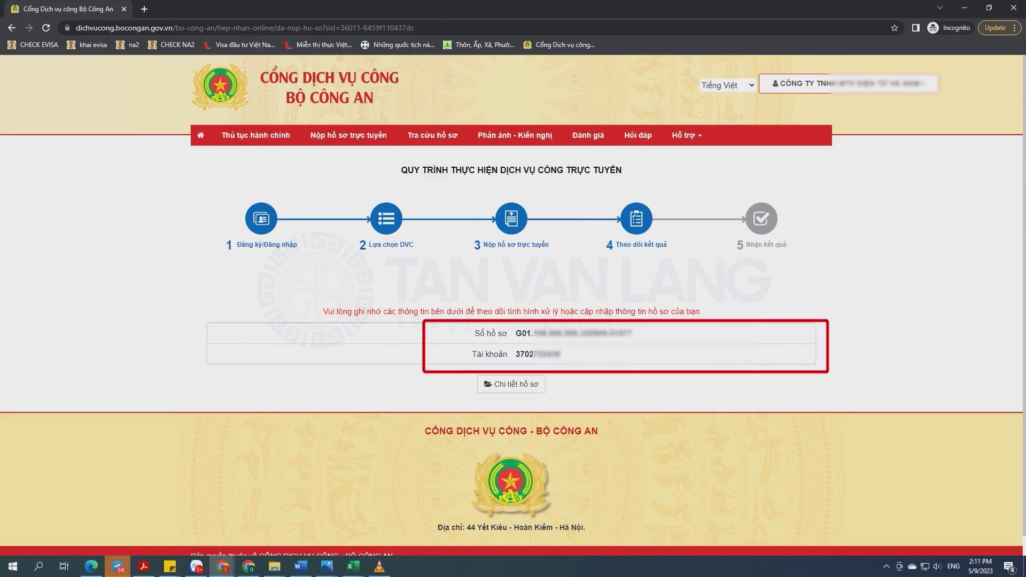
pyautogui.tripleClick(593, 333)
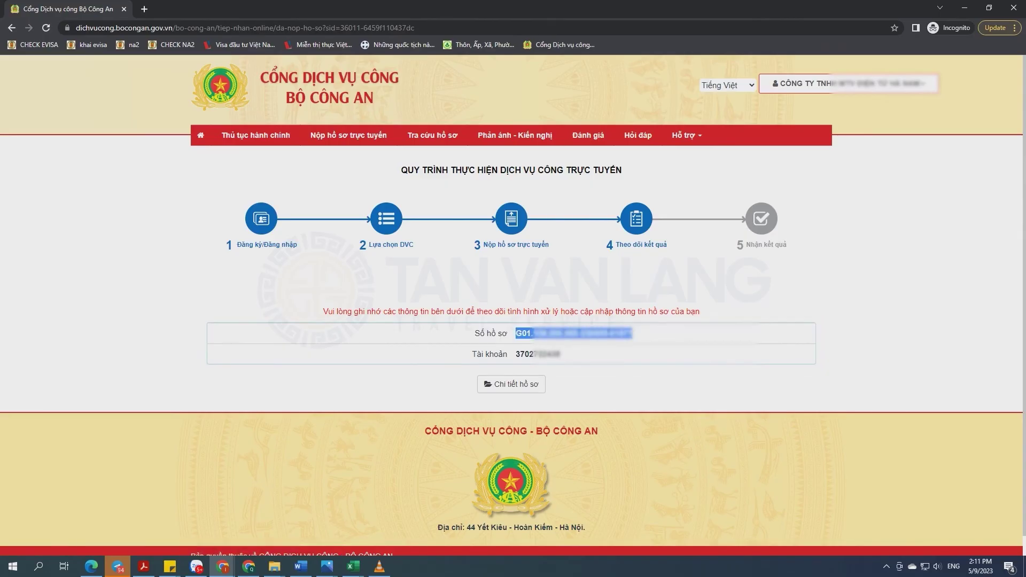
# - Load the dichvucong.bocongan.gov.vn file lookup page (tracuu) in a new tab
pyautogui.click(144, 9)
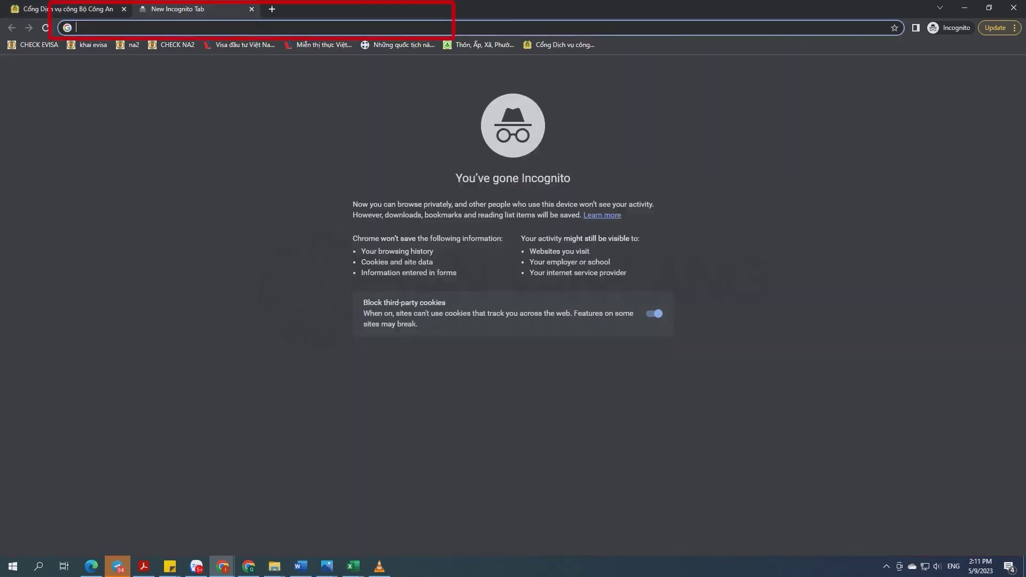
pyautogui.write('dichvucong.bocongan.gov.vn/bocongan/tracuu')
pyautogui.press('Return')
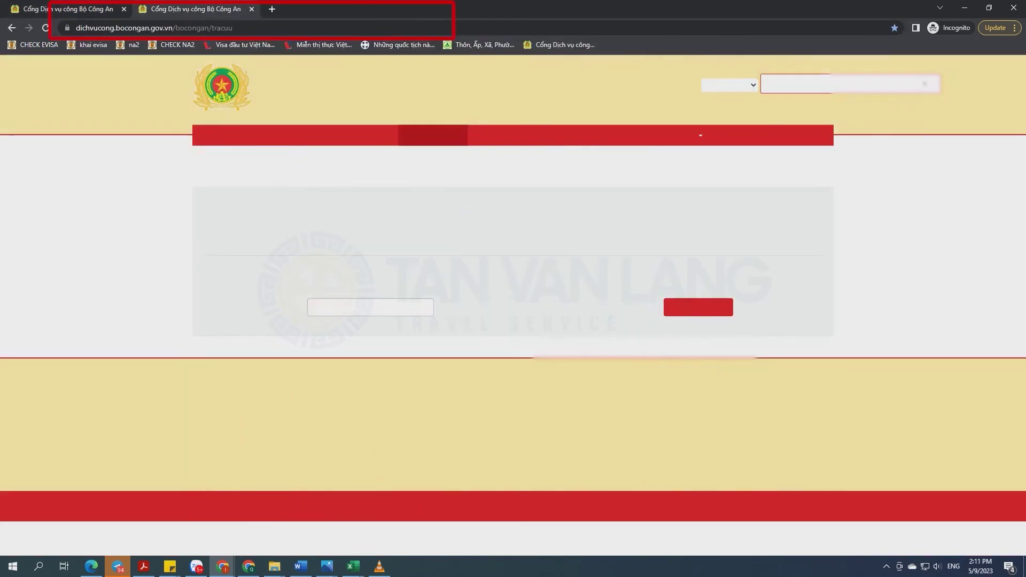
# - Look up the submitted Số hồ sơ with the captcha code and view its Quy trình steps
pyautogui.click(369, 314)
pyautogui.click(406, 333)
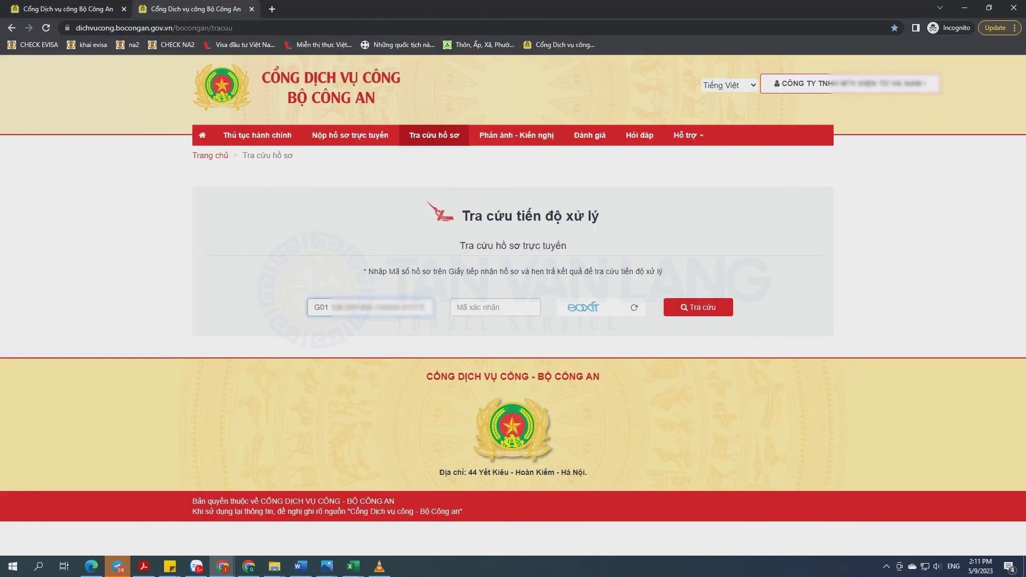
pyautogui.press('Tab')
pyautogui.write('eaxfr')
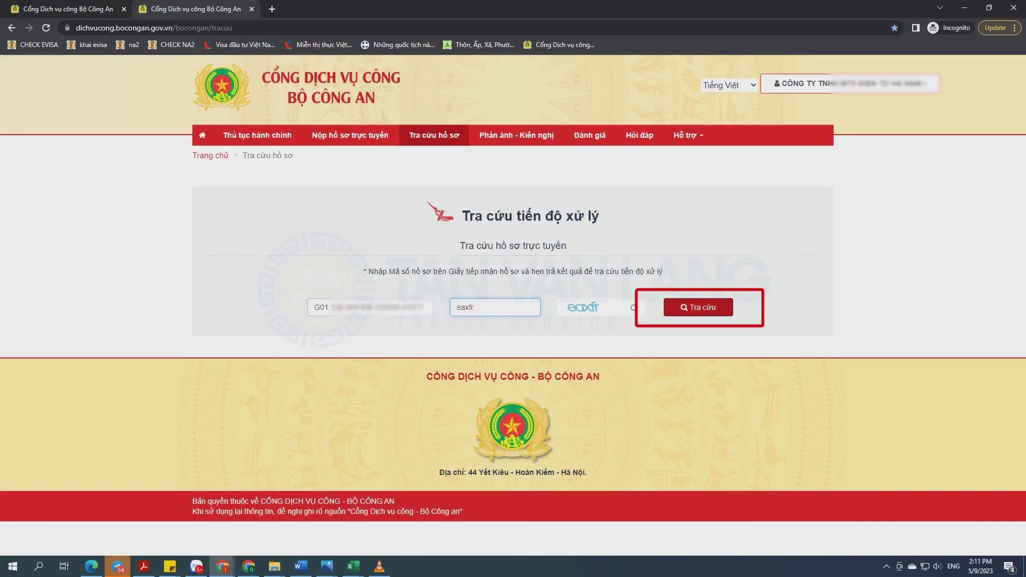
pyautogui.click(698, 308)
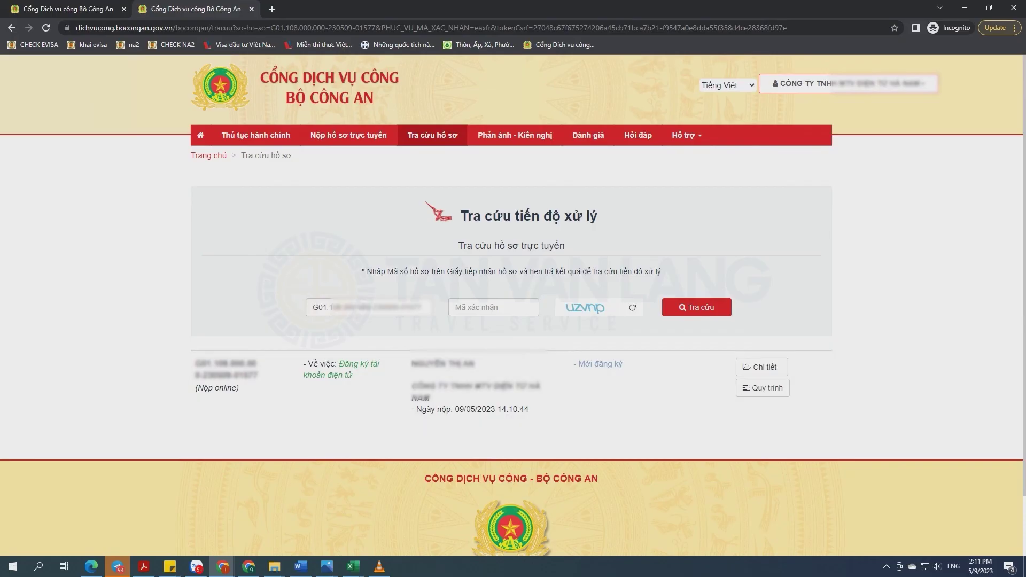
pyautogui.click(763, 388)
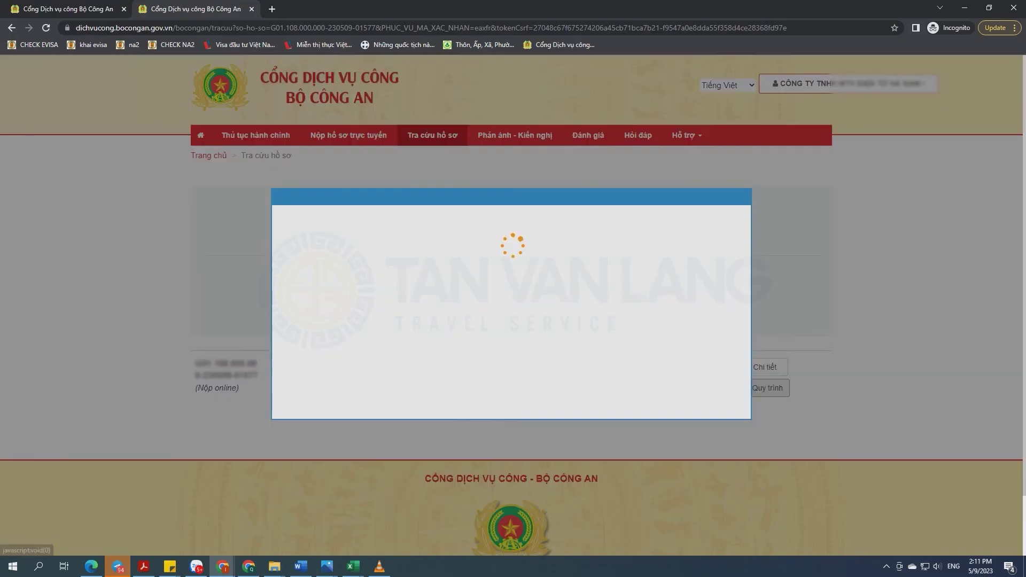